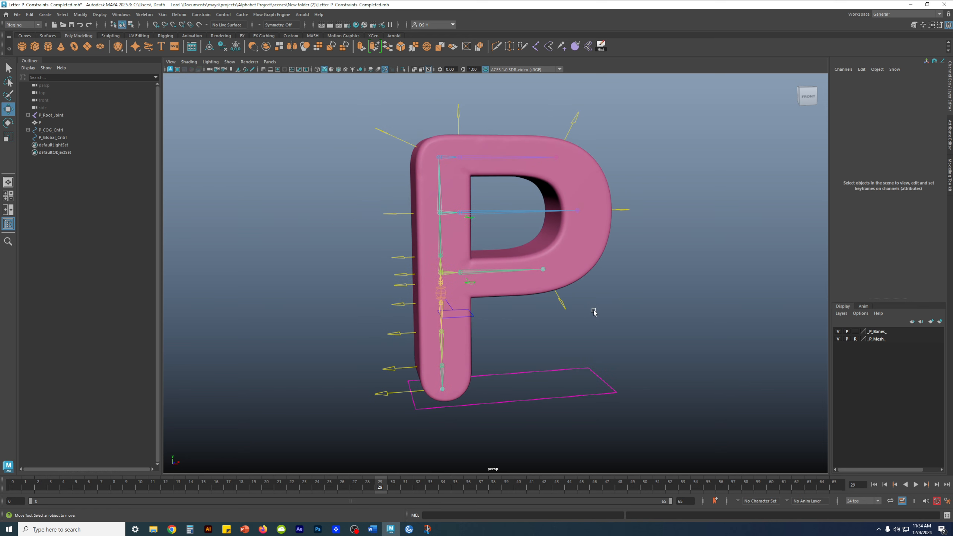
- Inspect the P_Root_Joint and P_COG_Cntrl hierarchies and the P_Global_Cntrl ground control
{"action": "left_click", "coordinate": [28, 115], "text": "shift"}
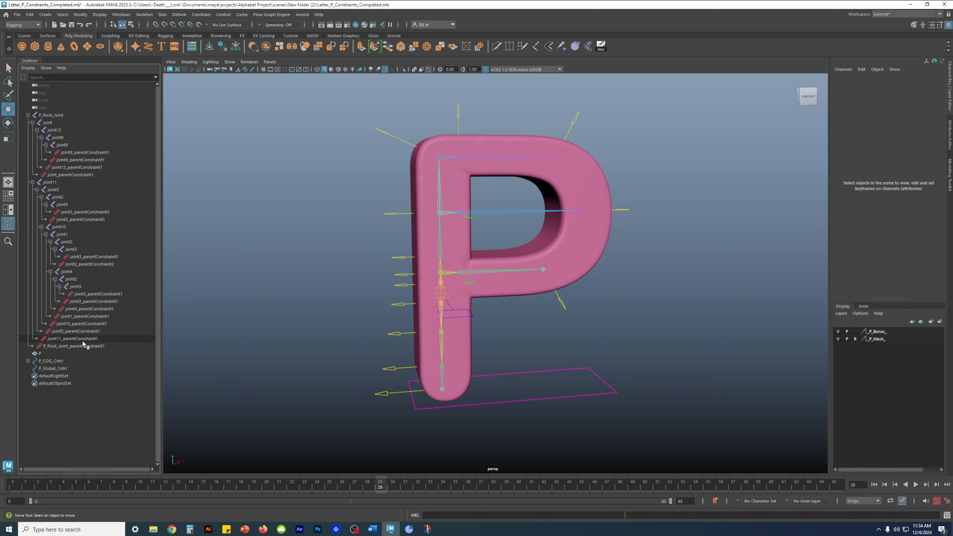
{"action": "left_click", "coordinate": [28, 115]}
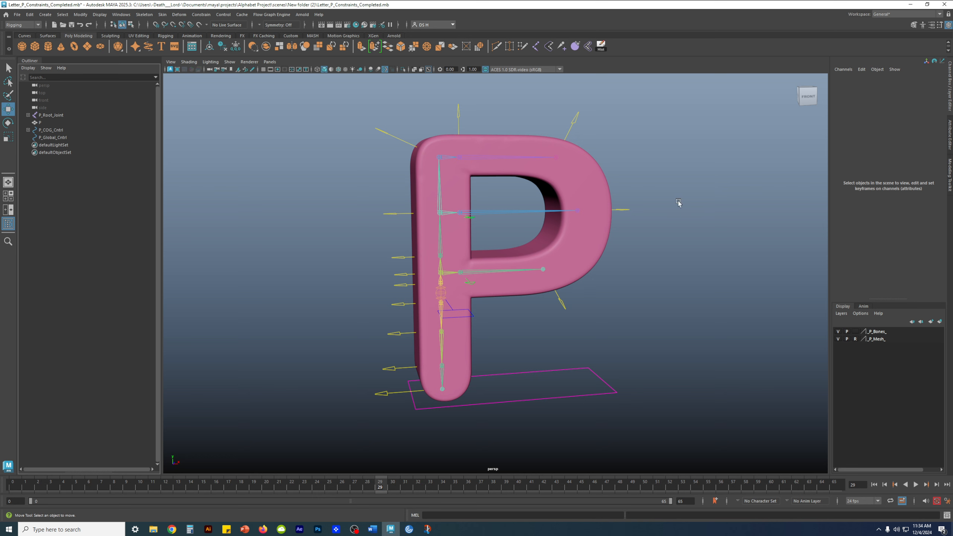
{"action": "left_click", "coordinate": [35, 131]}
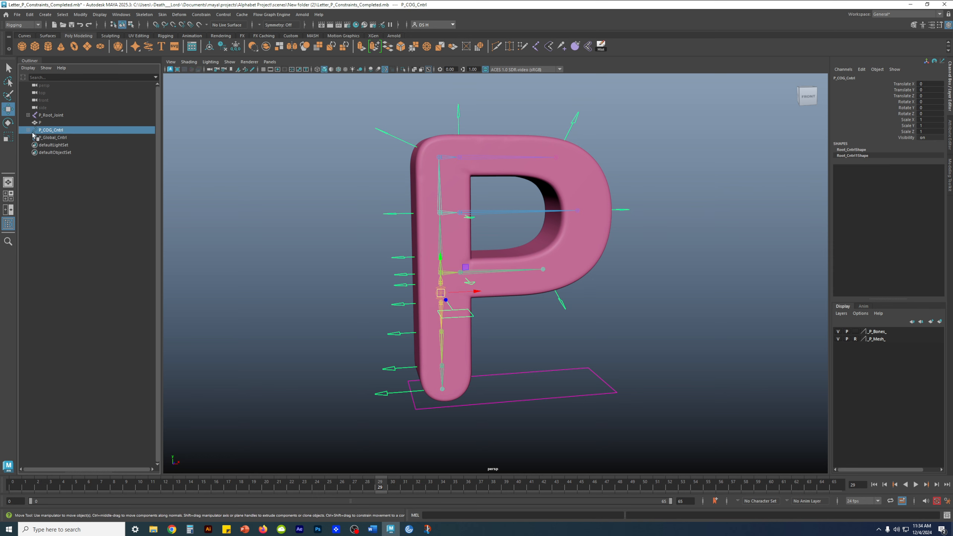
{"action": "left_click", "coordinate": [28, 130]}
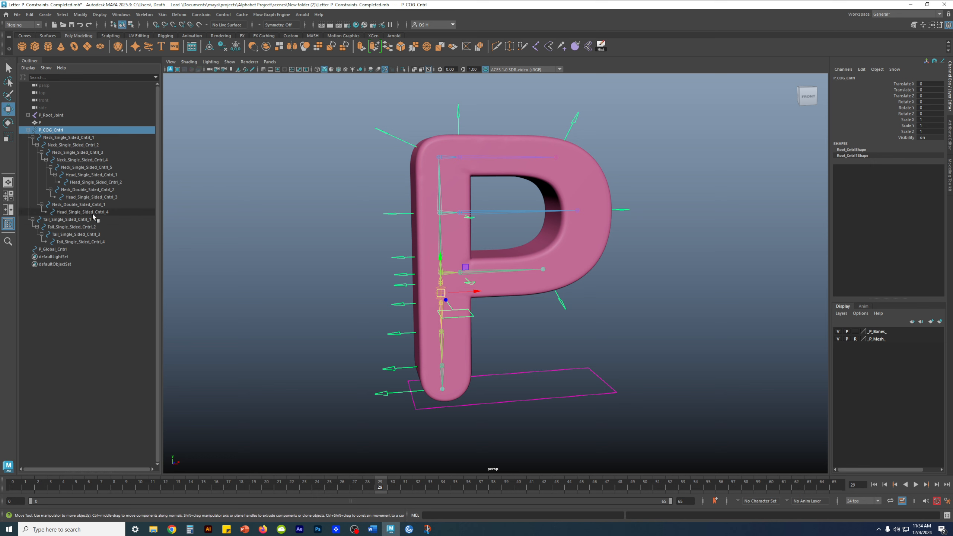
{"action": "left_click", "coordinate": [28, 130]}
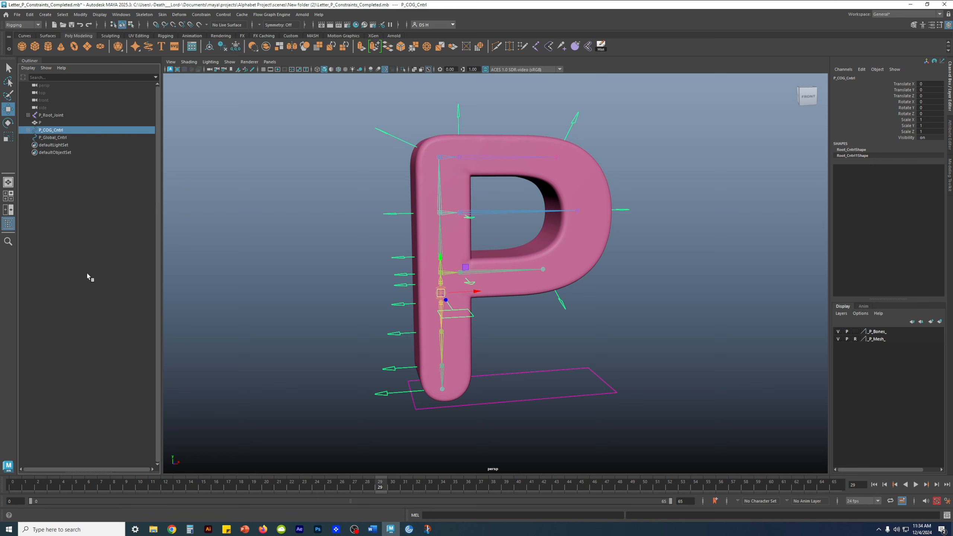
{"action": "left_click", "coordinate": [87, 277]}
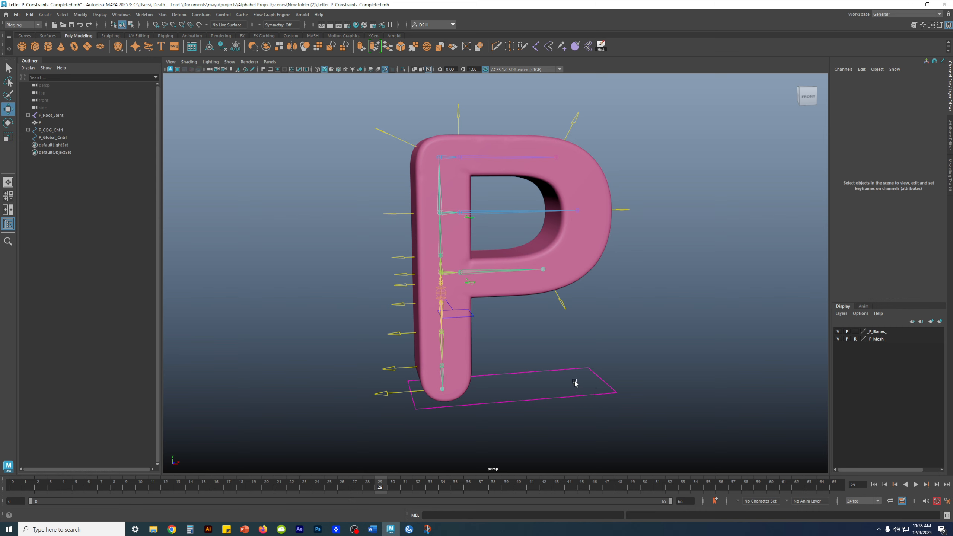
{"action": "left_click_drag", "start_coordinate": [574, 382], "coordinate": [606, 410]}
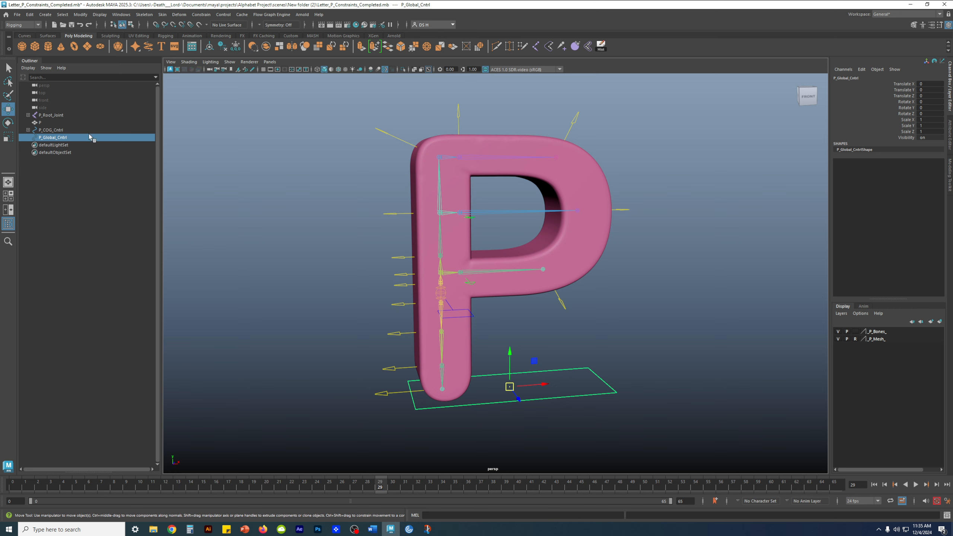
{"action": "left_click", "coordinate": [79, 398]}
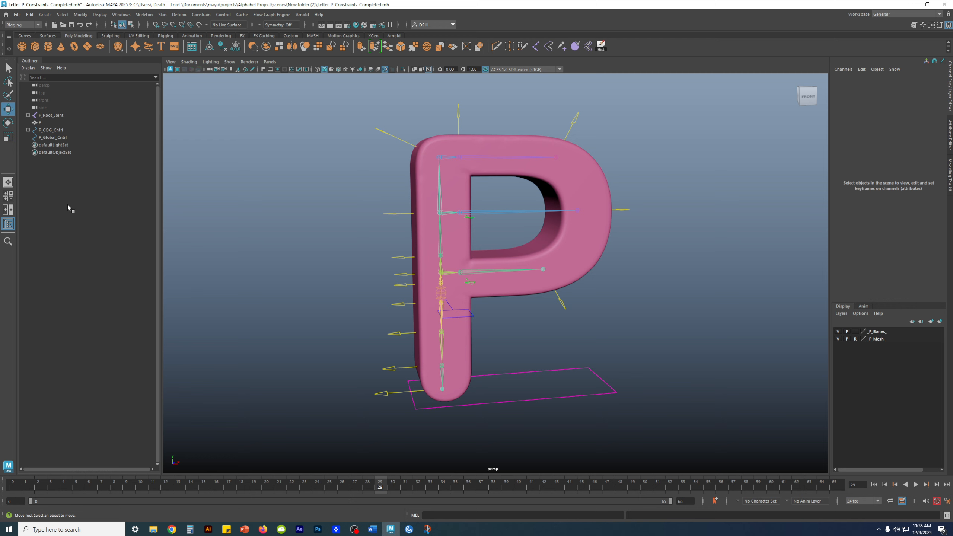
- Create an empty null1 group with Ctrl+G and rename it Empty_Group_Organizer
{"action": "key", "text": "ctrl+g"}
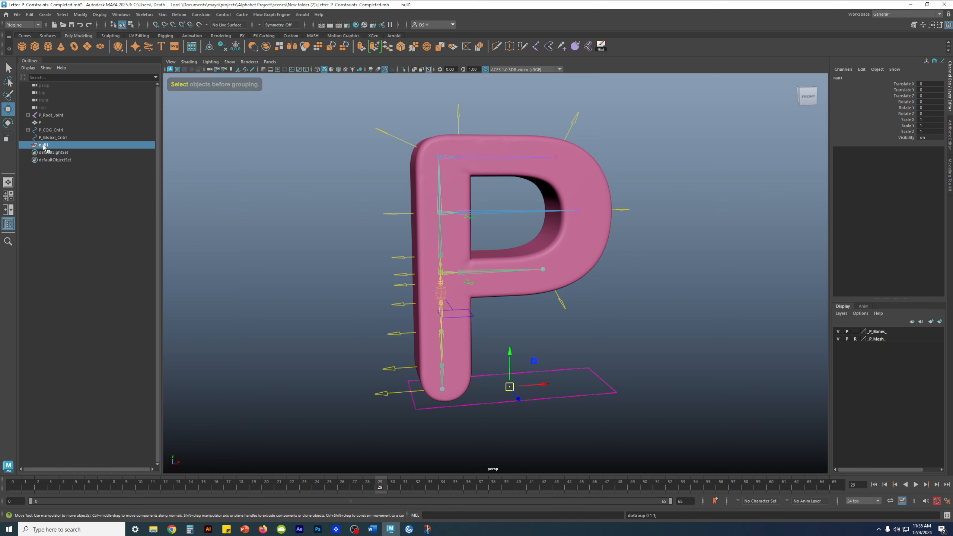
{"action": "double_click", "coordinate": [45, 145]}
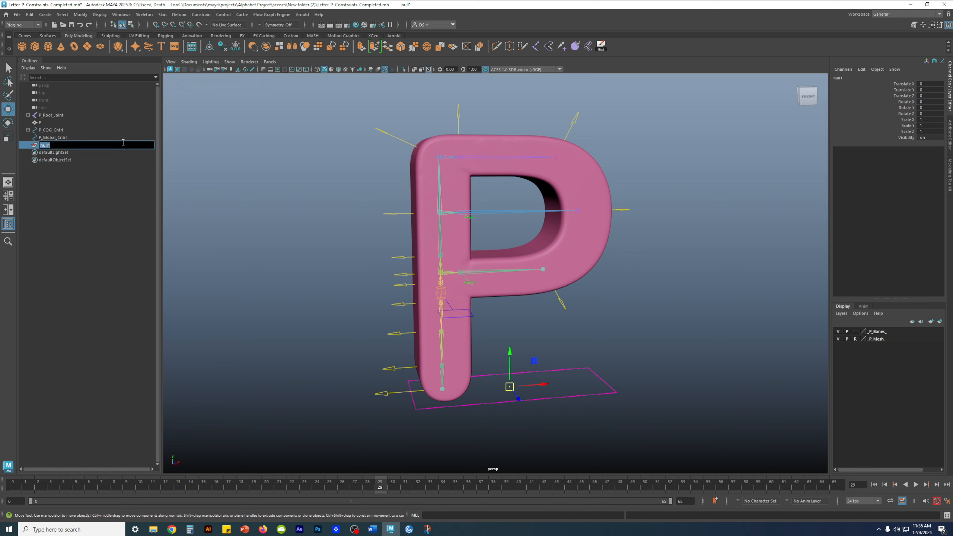
{"action": "type", "text": "Empty Group"}
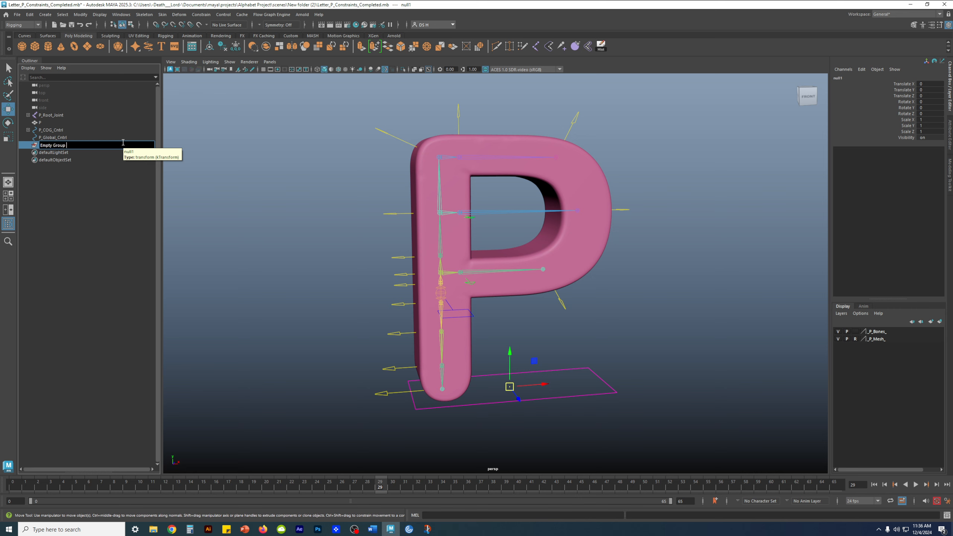
{"action": "type", "text": " Organizer"}
{"action": "key", "text": "Return"}
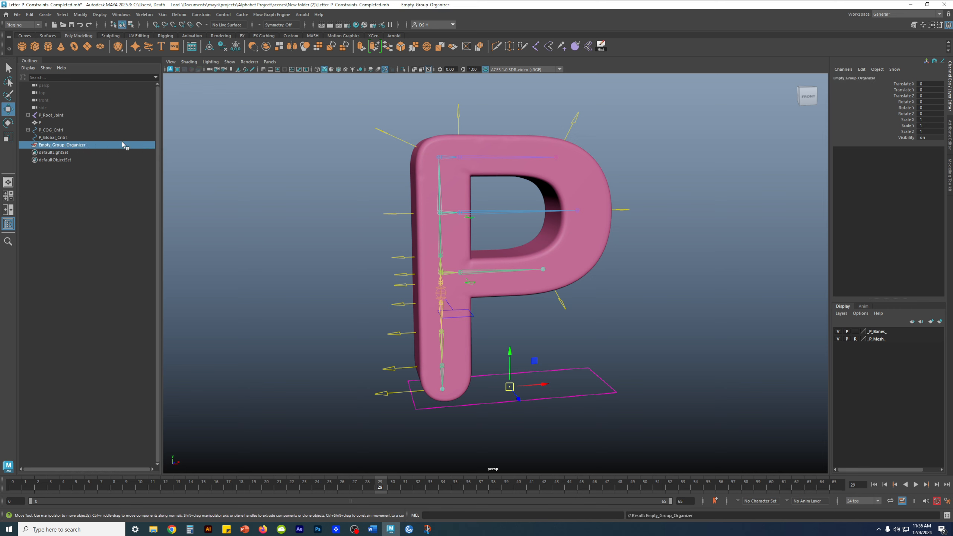
{"action": "left_click", "coordinate": [61, 277]}
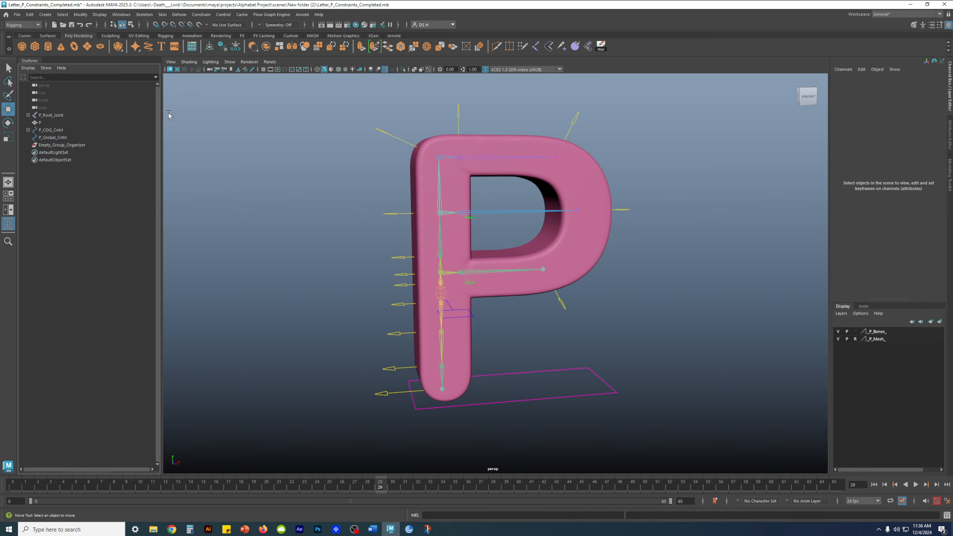
- Parent P_Root_Joint under Empty_Group_Organizer and expand the group to confirm
{"action": "left_click", "coordinate": [47, 115]}
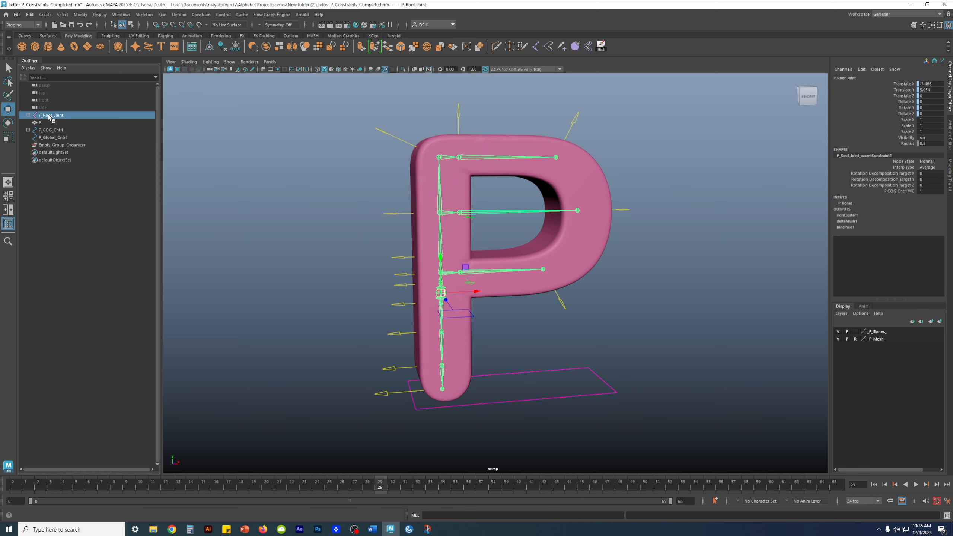
{"action": "middle_click_drag", "start_coordinate": [49, 118], "coordinate": [64, 147]}
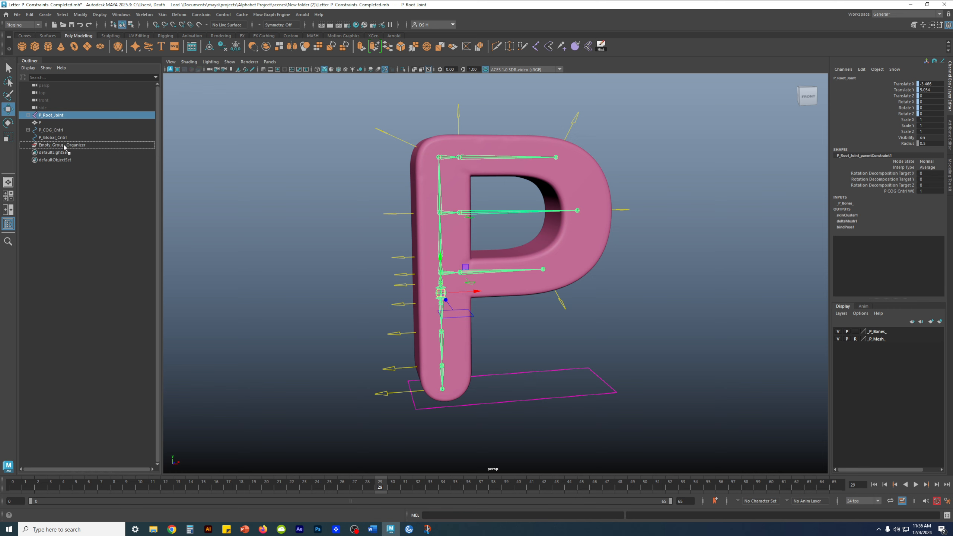
{"action": "middle_click_drag", "start_coordinate": [70, 145], "coordinate": [75, 144]}
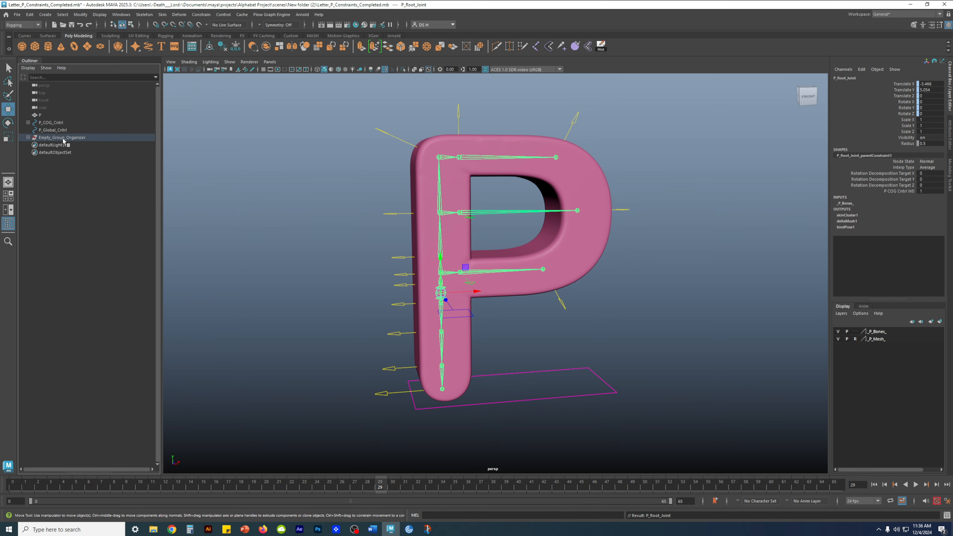
{"action": "left_click", "coordinate": [29, 138]}
{"action": "left_click", "coordinate": [56, 167]}
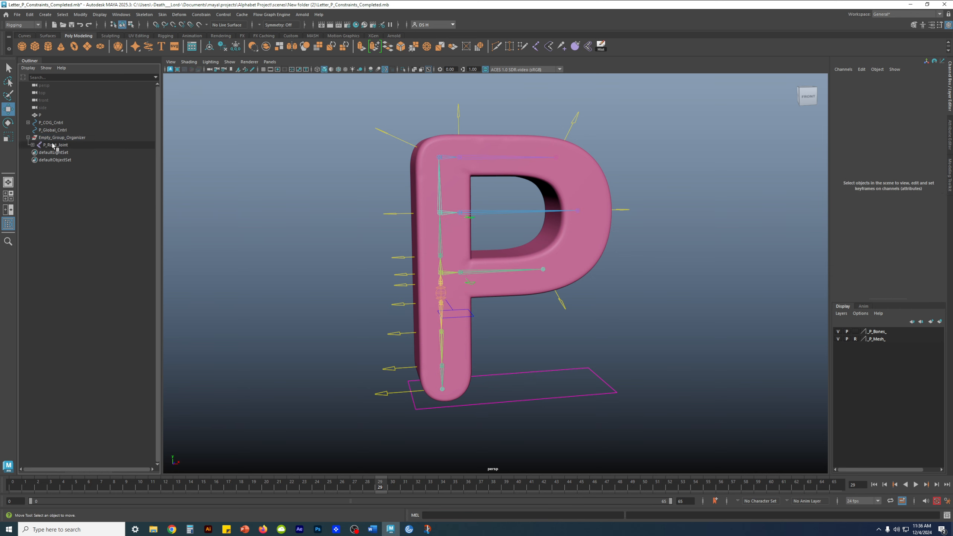
- Parent P_COG_Cntrl under Empty_Group_Organizer as well
{"action": "left_click", "coordinate": [56, 123]}
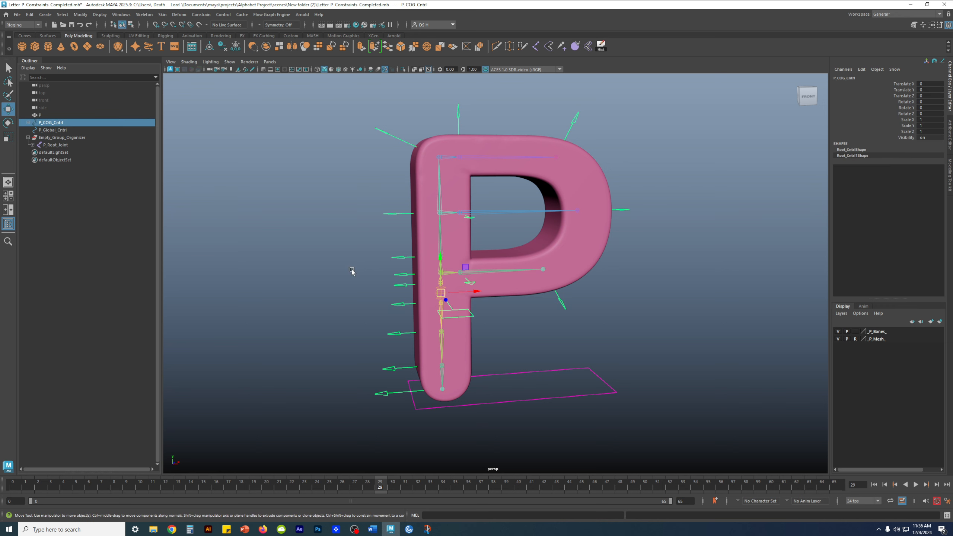
{"action": "left_click", "coordinate": [29, 122]}
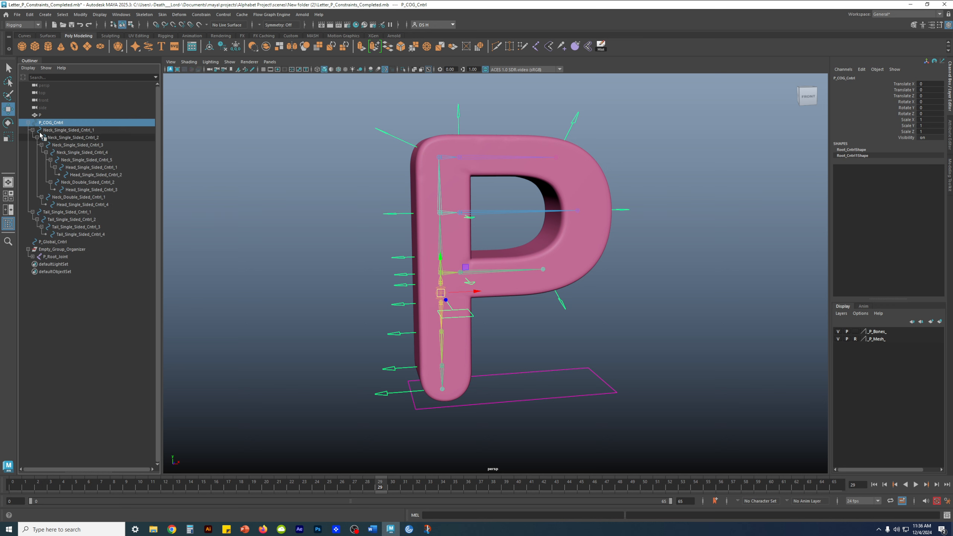
{"action": "left_click", "coordinate": [28, 123]}
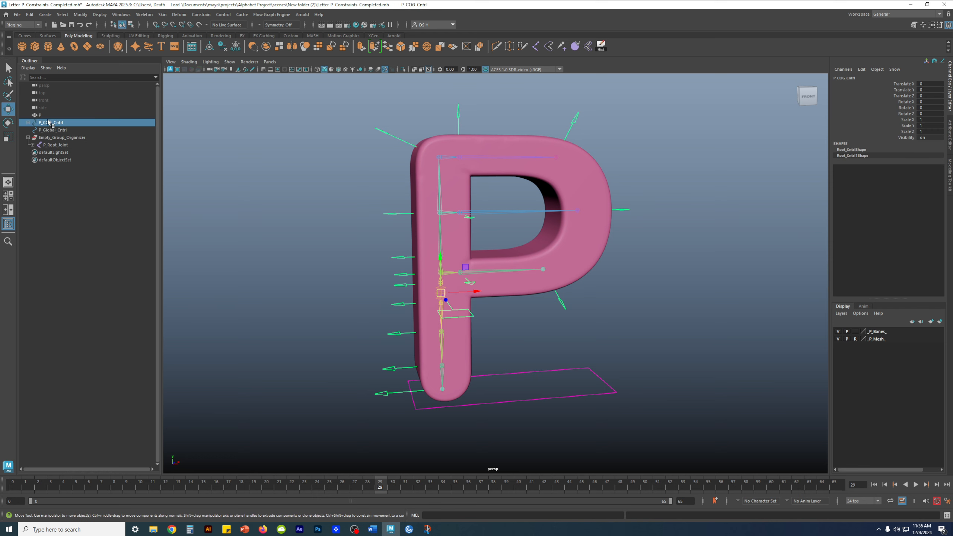
{"action": "middle_click_drag", "start_coordinate": [54, 123], "coordinate": [55, 123]}
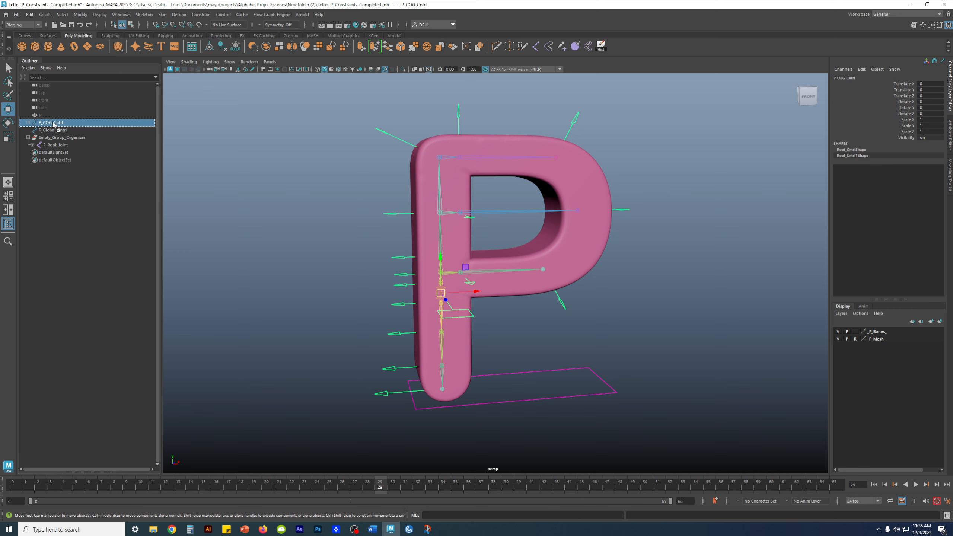
{"action": "middle_click_drag", "start_coordinate": [54, 124], "coordinate": [71, 137]}
{"action": "left_click", "coordinate": [74, 213]}
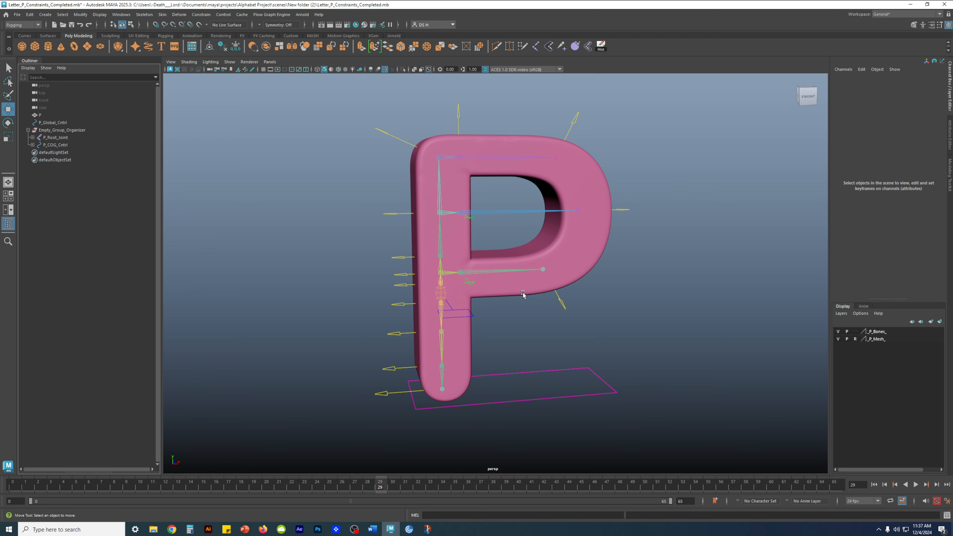
- Marquee-select P_Global_Cntrl in the viewport, then add Empty_Group_Organizer to the selection
{"action": "left_click_drag", "start_coordinate": [606, 387], "coordinate": [645, 417]}
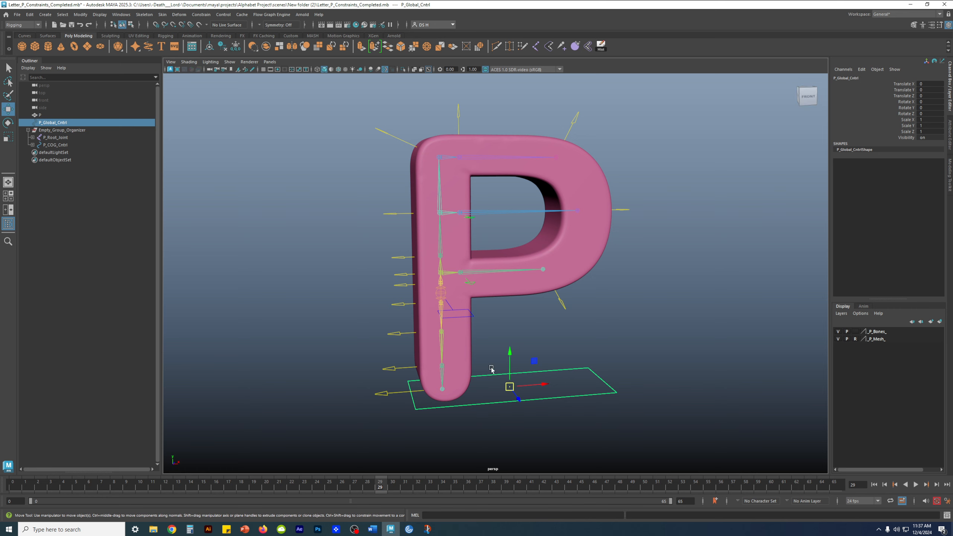
{"action": "left_click_drag", "start_coordinate": [585, 357], "coordinate": [538, 379], "text": "alt"}
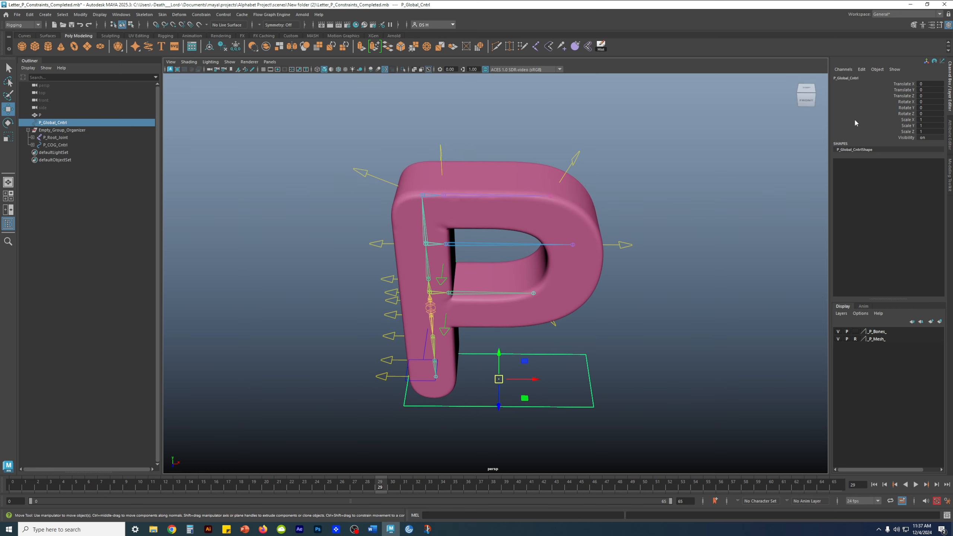
{"action": "left_click_drag", "start_coordinate": [650, 311], "coordinate": [552, 318], "text": "alt"}
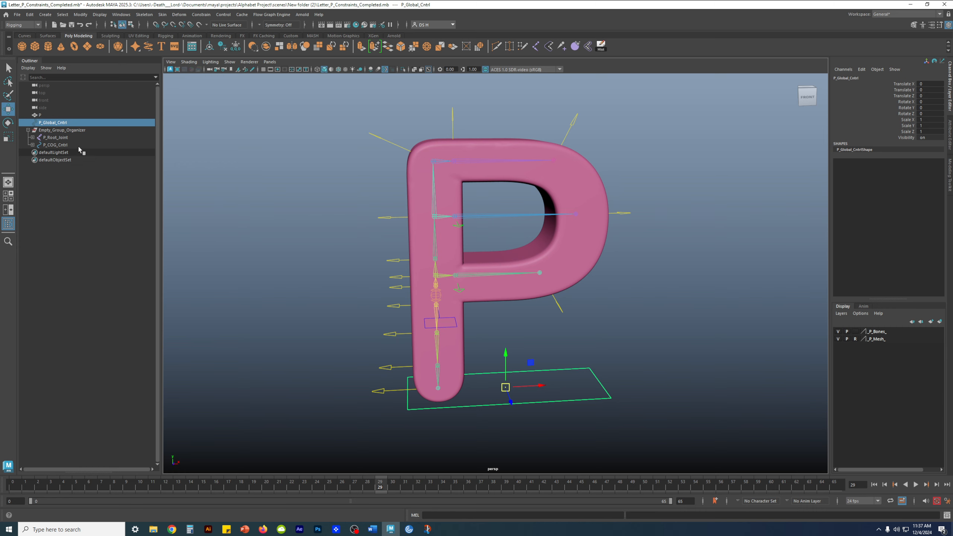
{"action": "left_click", "coordinate": [66, 131], "text": "ctrl"}
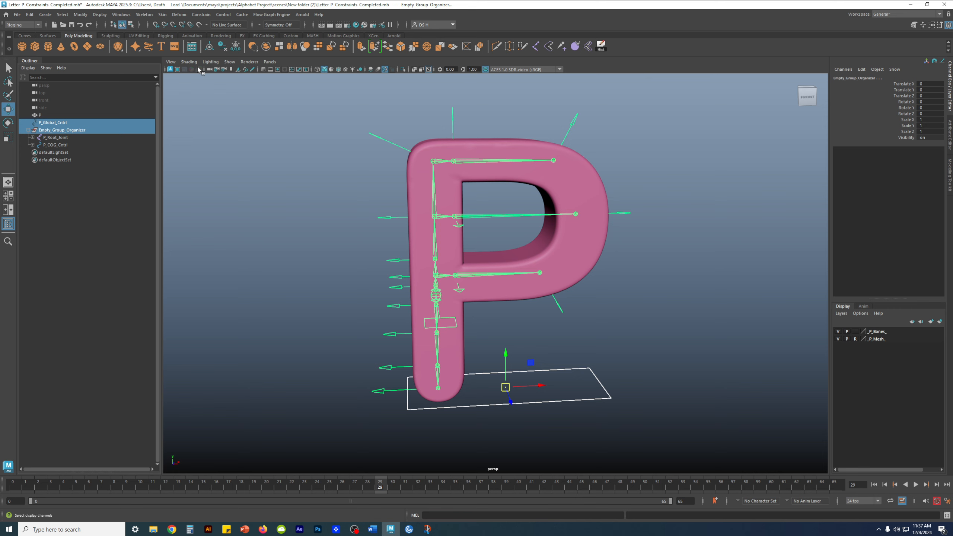
- Apply a Parent constraint from the torn-off Constrain menu, with its settings reset to defaults
{"action": "left_click", "coordinate": [200, 15]}
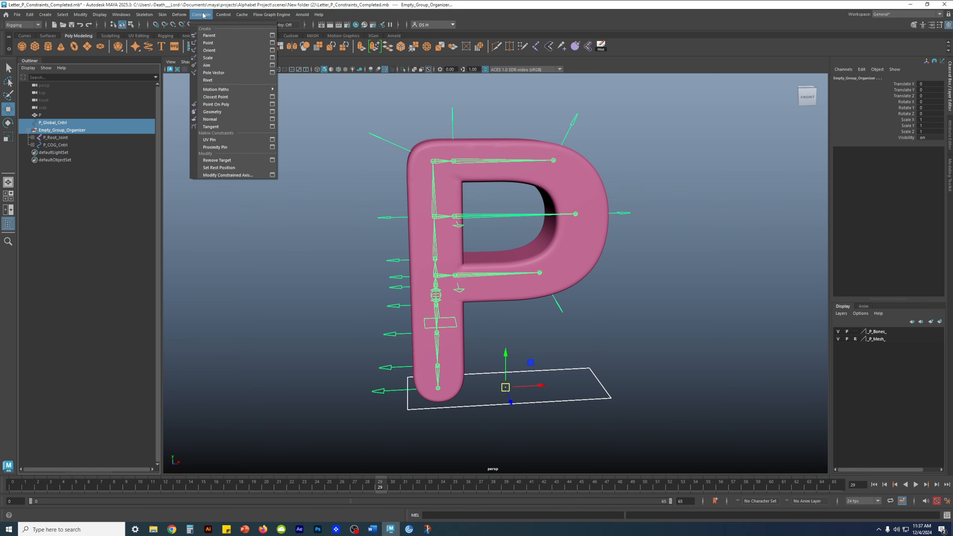
{"action": "left_click", "coordinate": [242, 23]}
{"action": "left_click_drag", "start_coordinate": [239, 17], "coordinate": [222, 89]}
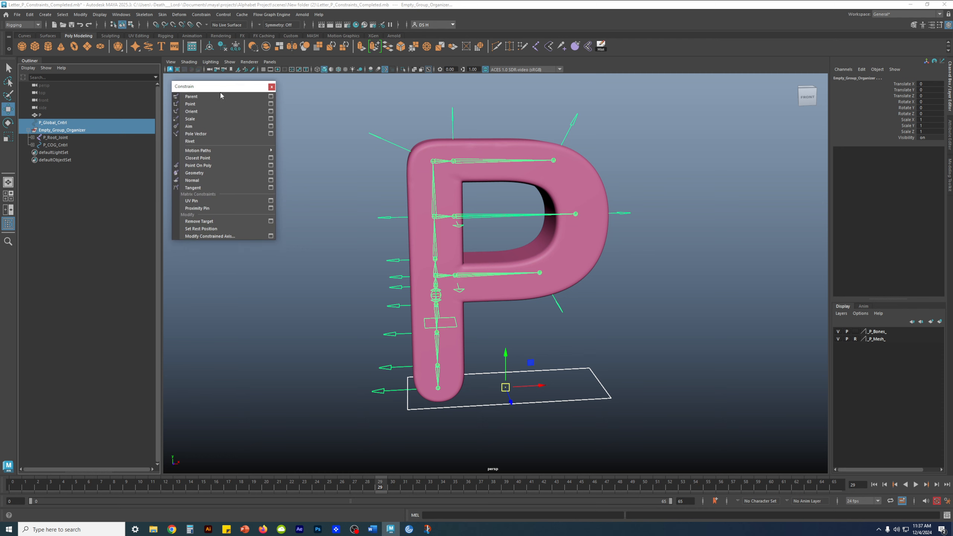
{"action": "left_click", "coordinate": [198, 98]}
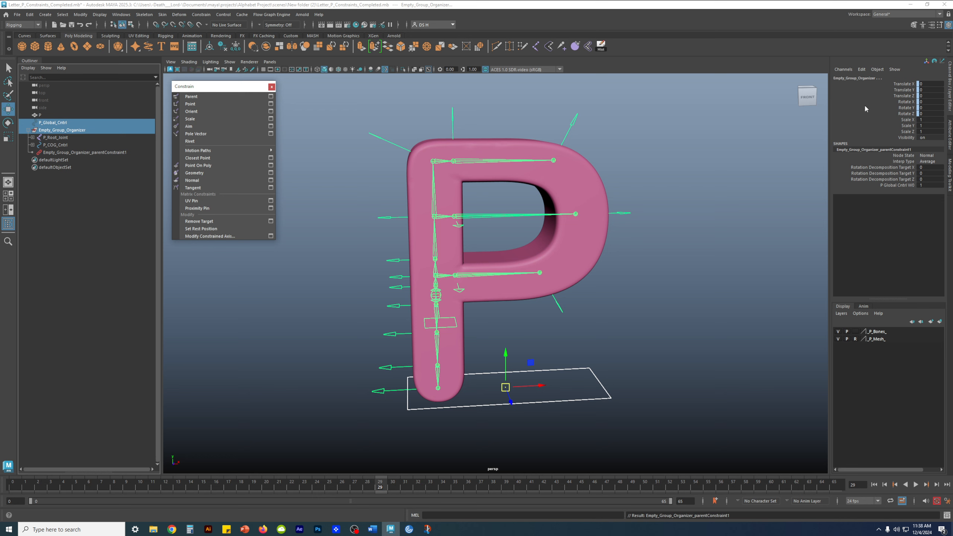
{"action": "left_click", "coordinate": [272, 97]}
{"action": "left_click_drag", "start_coordinate": [638, 45], "coordinate": [376, 77]}
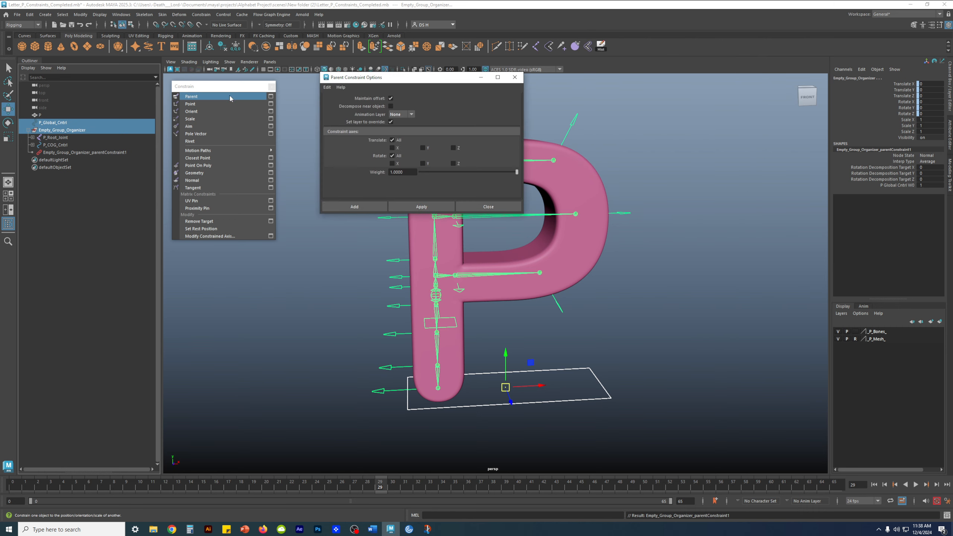
{"action": "left_click", "coordinate": [327, 86]}
{"action": "left_click", "coordinate": [348, 102]}
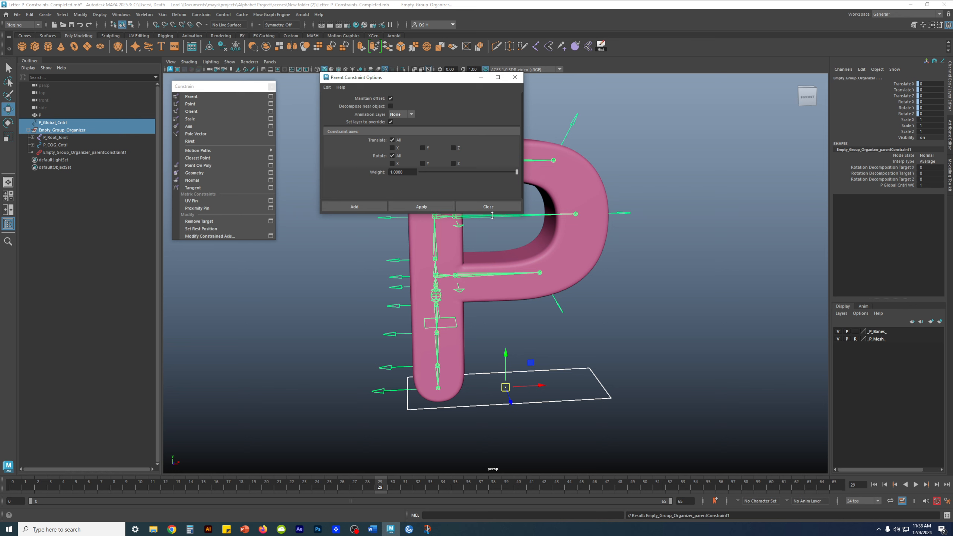
{"action": "left_click", "coordinate": [478, 208]}
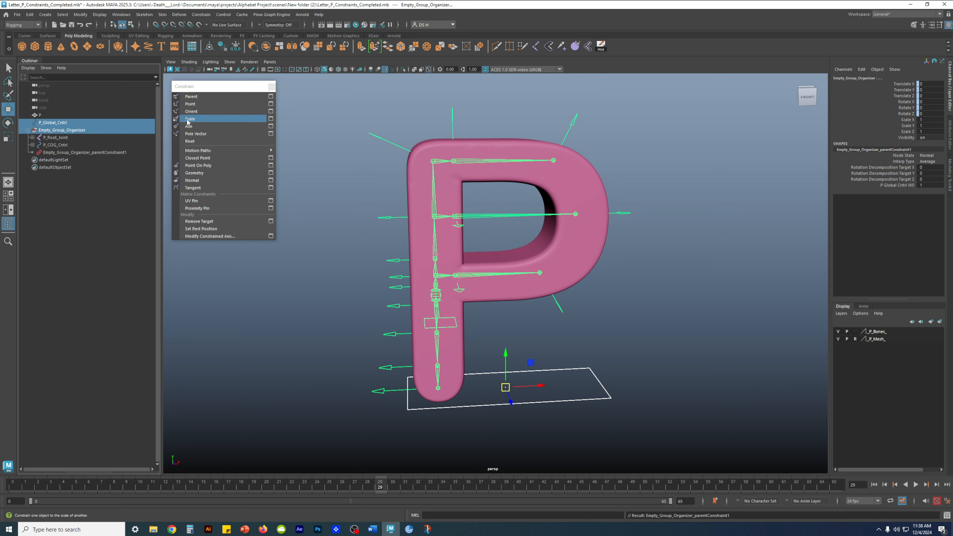
- Apply a Scale constraint with default settings, then close the constraint panel
{"action": "left_click", "coordinate": [271, 119]}
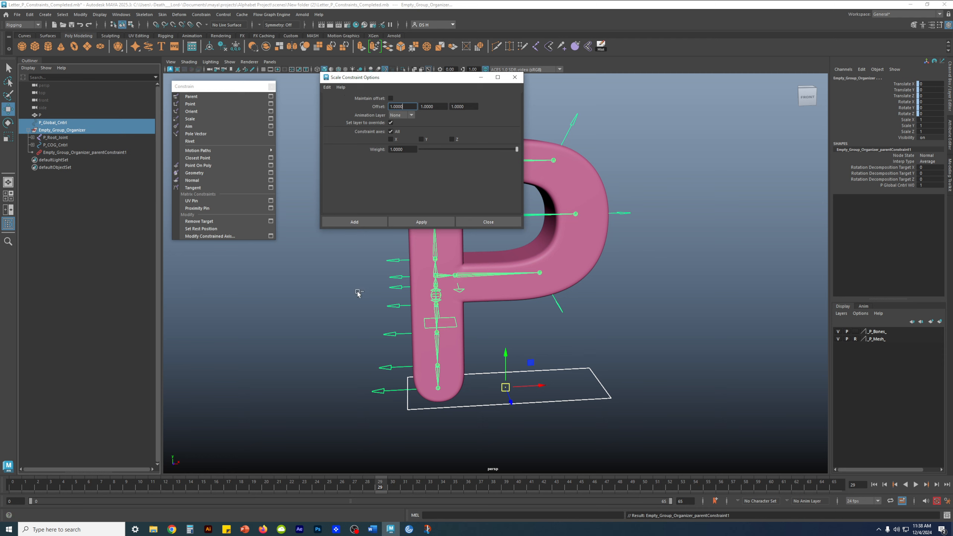
{"action": "left_click", "coordinate": [422, 222]}
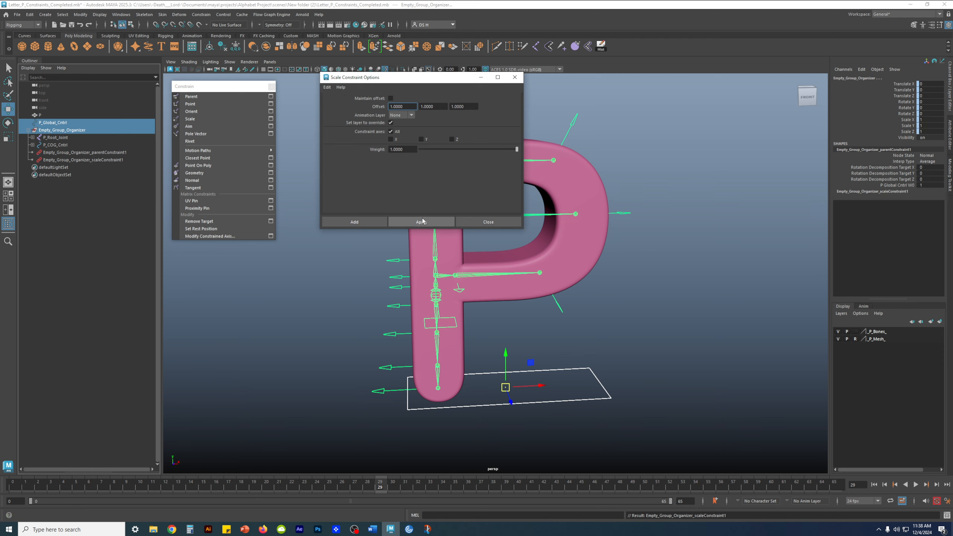
{"action": "left_click", "coordinate": [482, 223]}
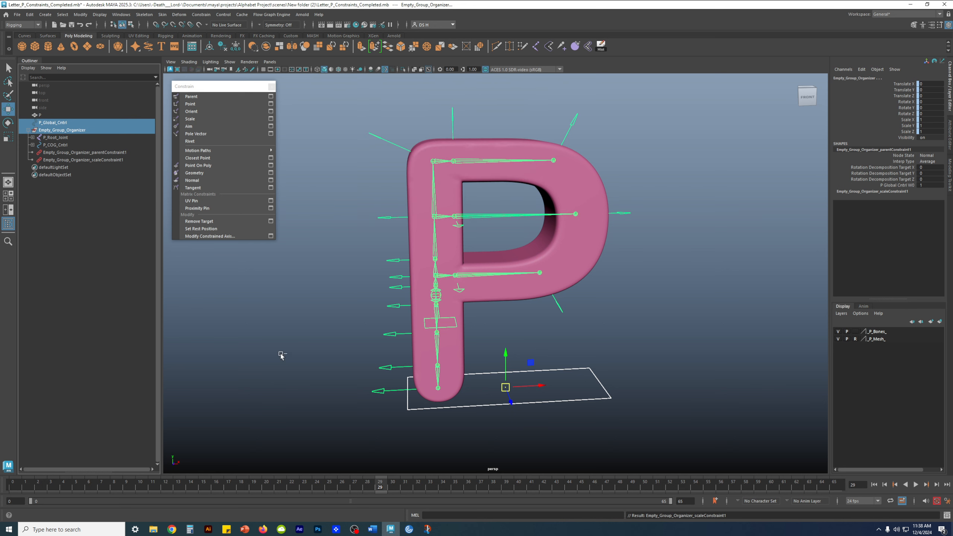
{"action": "left_click", "coordinate": [272, 87]}
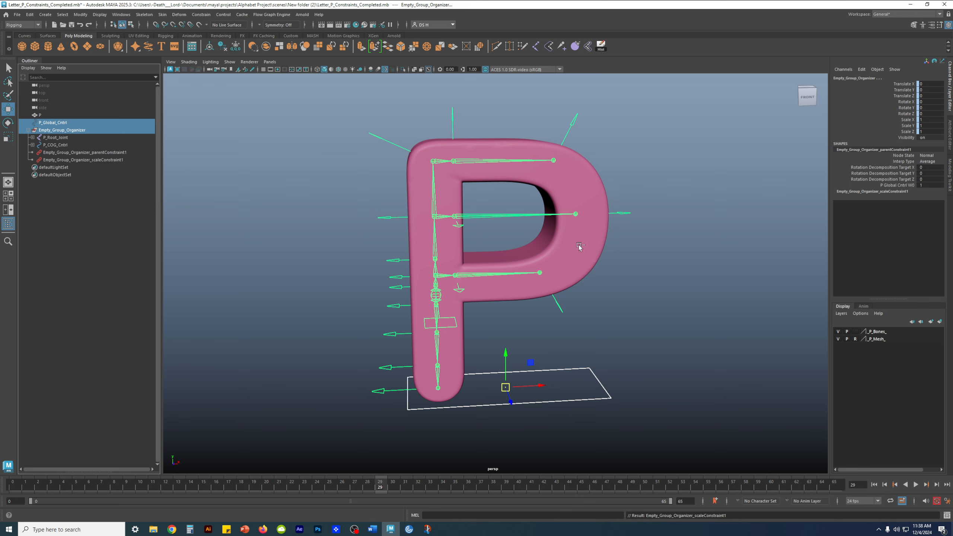
- Check the result by selecting P_Global_Cntrl and then Empty_Group_Organizer
{"action": "mouse_move", "coordinate": [557, 267]}
{"action": "left_mouse_down", "text": "alt"}
{"action": "mouse_move", "coordinate": [573, 273]}
{"action": "mouse_move", "coordinate": [540, 273]}
{"action": "left_mouse_up", "text": "alt"}
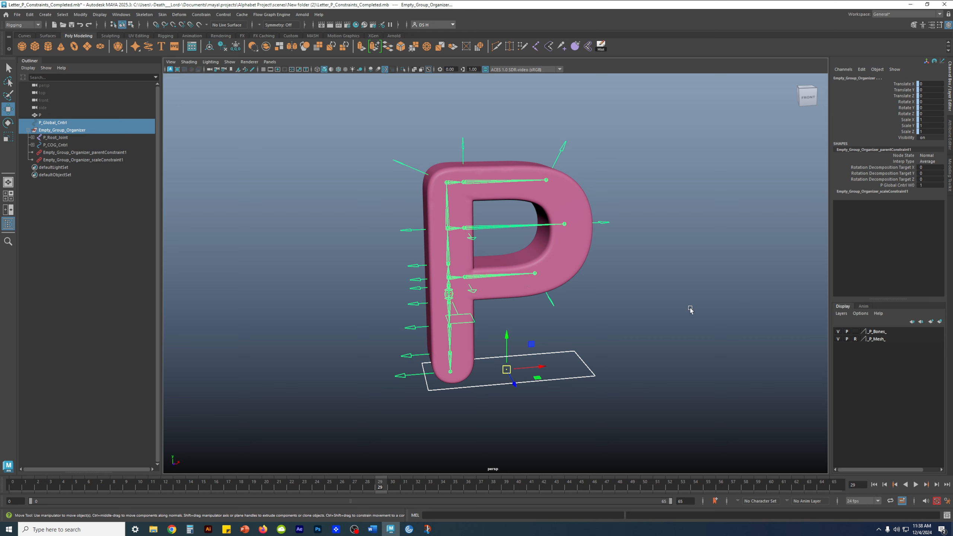
{"action": "left_click", "coordinate": [538, 395]}
{"action": "left_click", "coordinate": [519, 382]}
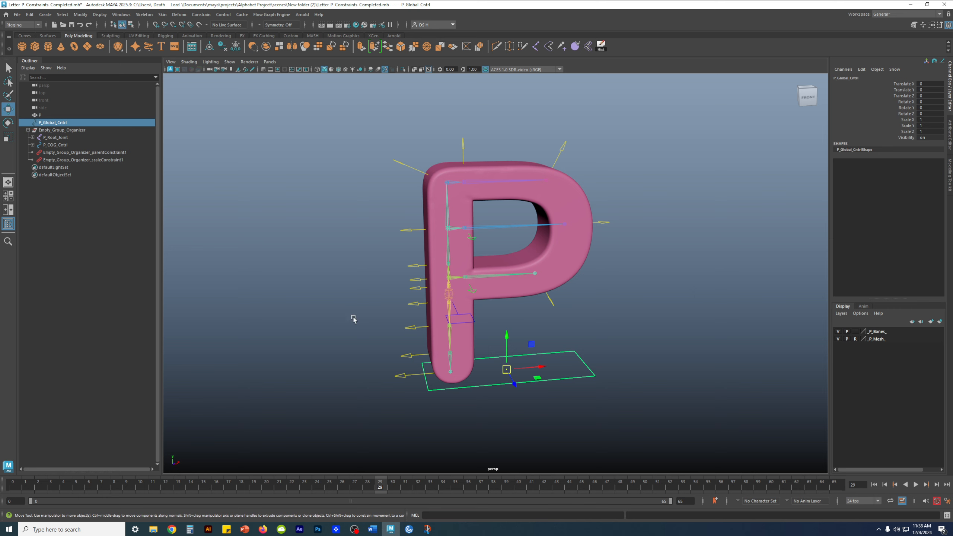
{"action": "left_click", "coordinate": [29, 130]}
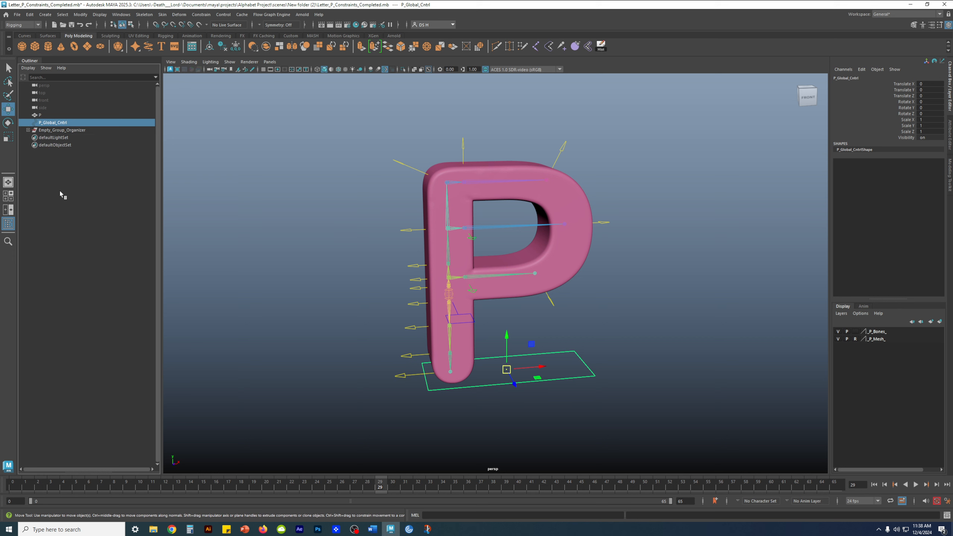
{"action": "left_click", "coordinate": [59, 161]}
{"action": "left_click", "coordinate": [55, 131]}
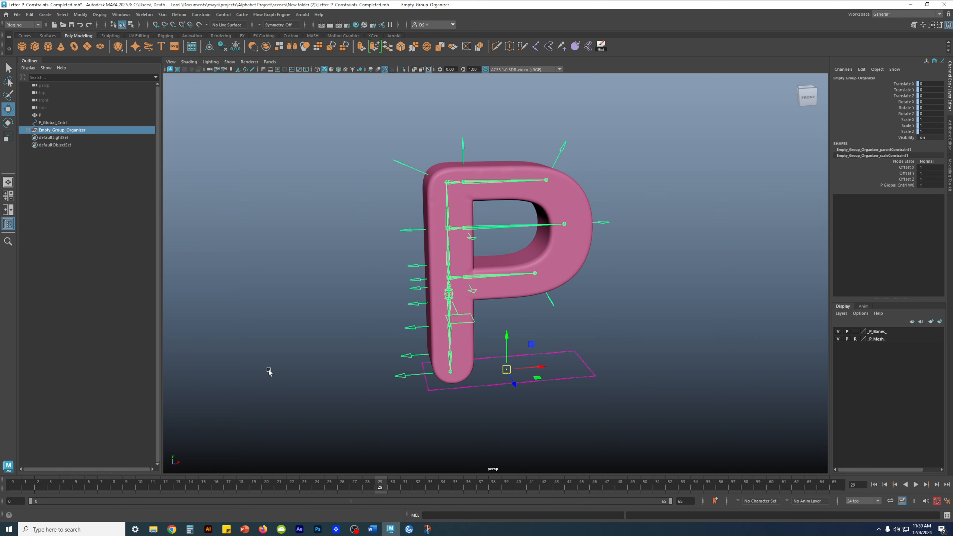
{"action": "left_click", "coordinate": [85, 202]}
{"action": "left_click", "coordinate": [61, 130]}
- Inspect the parent and scale constraint nodes under Empty_Group_Organizer, then select P_Global_Cntrl
{"action": "left_click", "coordinate": [28, 130]}
{"action": "left_click", "coordinate": [55, 137]}
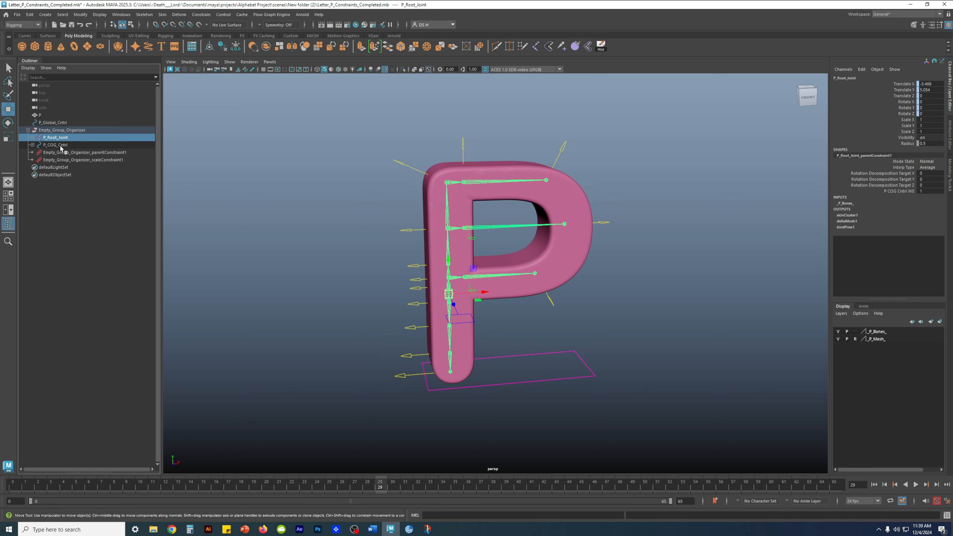
{"action": "left_click", "coordinate": [79, 255]}
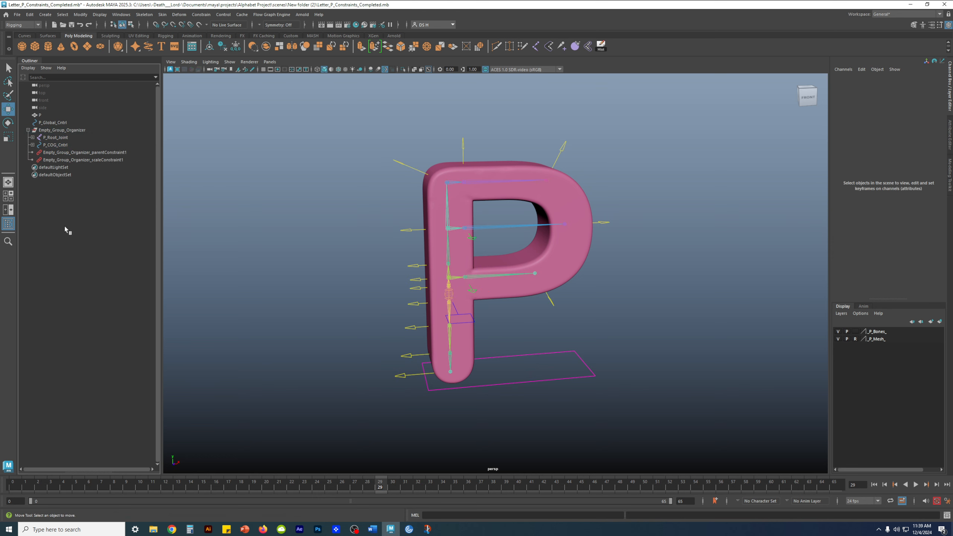
{"action": "left_click", "coordinate": [59, 152]}
{"action": "left_click", "coordinate": [60, 160]}
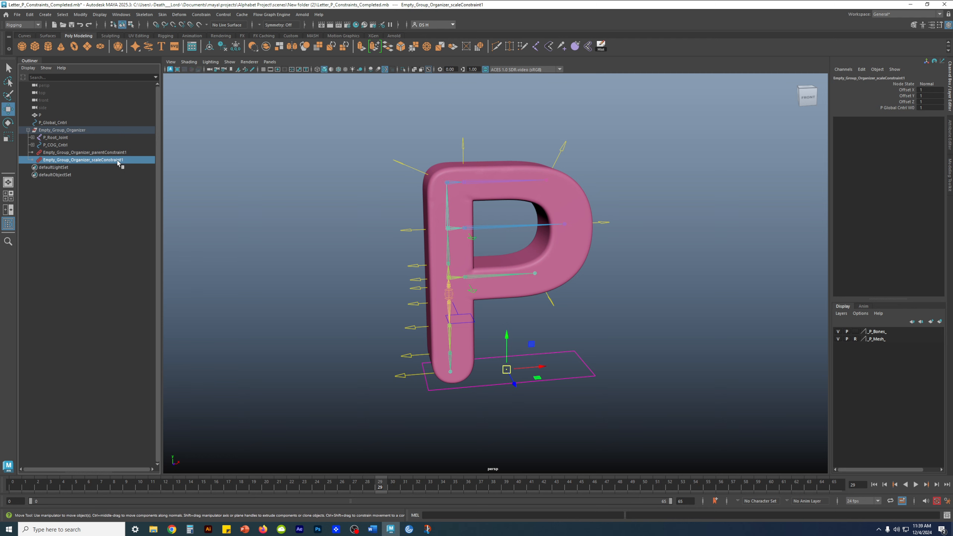
{"action": "left_click", "coordinate": [91, 275]}
{"action": "left_click", "coordinate": [27, 130]}
{"action": "left_click", "coordinate": [52, 123]}
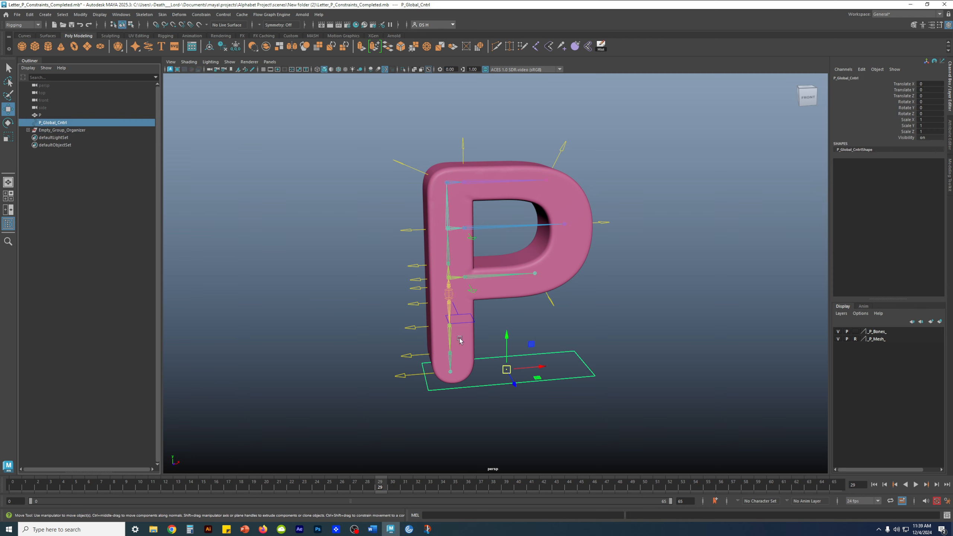
{"action": "left_click_drag", "start_coordinate": [542, 368], "coordinate": [512, 363]}
{"action": "key", "text": "ctrl+z"}
{"action": "key", "text": "e"}
{"action": "key", "text": "ctrl+z"}
{"action": "key", "text": "w"}
{"action": "scroll", "coordinate": [563, 311], "scroll_direction": "down", "scroll_amount": 4}
{"action": "left_click_drag", "start_coordinate": [564, 311], "coordinate": [595, 330], "text": "alt"}
{"action": "scroll", "coordinate": [542, 324], "scroll_direction": "down", "scroll_amount": 2}
{"action": "key", "text": "r"}
{"action": "left_click_drag", "start_coordinate": [532, 334], "coordinate": [444, 314], "text": "alt"}
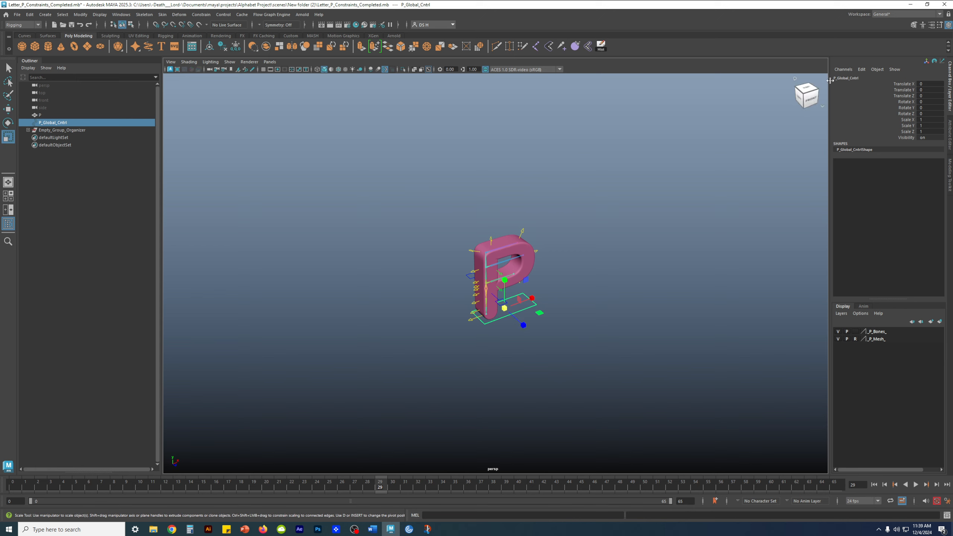
{"action": "left_click_drag", "start_coordinate": [516, 253], "coordinate": [495, 252], "text": "alt"}
{"action": "left_click_drag", "start_coordinate": [496, 304], "coordinate": [653, 243], "text": "alt"}
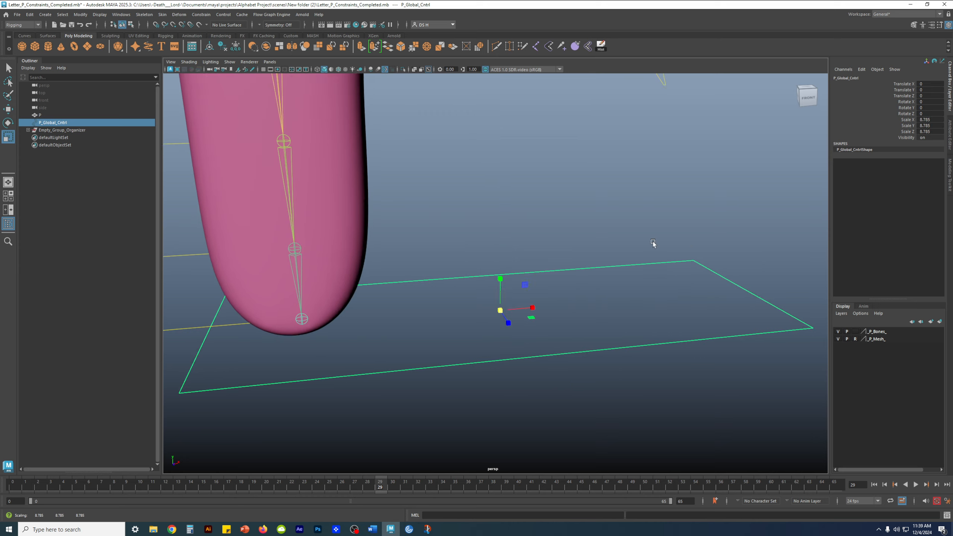
{"action": "right_click_drag", "start_coordinate": [653, 242], "coordinate": [435, 155], "text": "alt"}
{"action": "middle_click_drag", "start_coordinate": [435, 155], "coordinate": [433, 201], "text": "alt"}
{"action": "left_click_drag", "start_coordinate": [424, 199], "coordinate": [470, 197], "text": "alt"}
{"action": "right_click_drag", "start_coordinate": [474, 198], "coordinate": [587, 196], "text": "alt"}
{"action": "middle_click_drag", "start_coordinate": [444, 152], "coordinate": [474, 260], "text": "alt"}
{"action": "left_click_drag", "start_coordinate": [475, 262], "coordinate": [587, 128], "text": "alt"}
{"action": "left_click_drag", "start_coordinate": [555, 158], "coordinate": [638, 188], "text": "alt"}
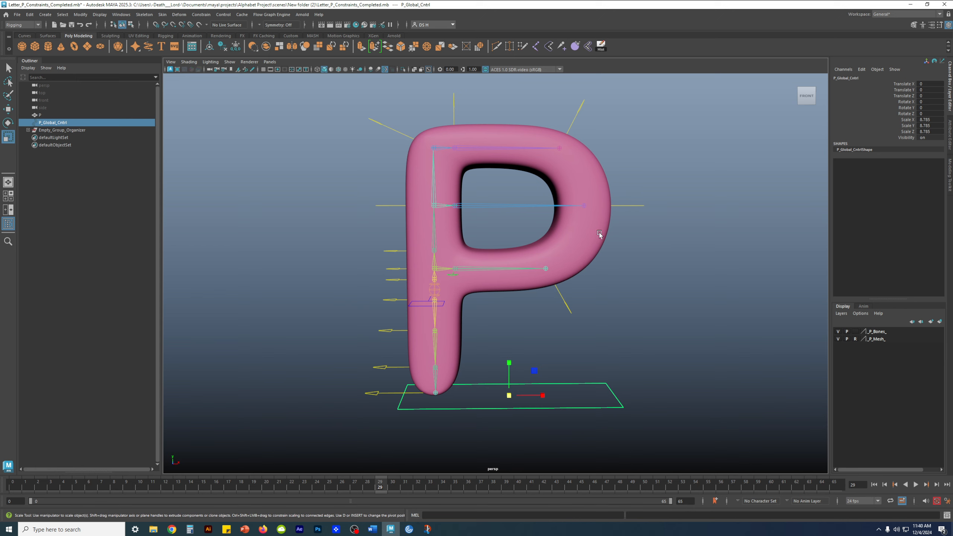
{"action": "key", "text": "ctrl+z"}
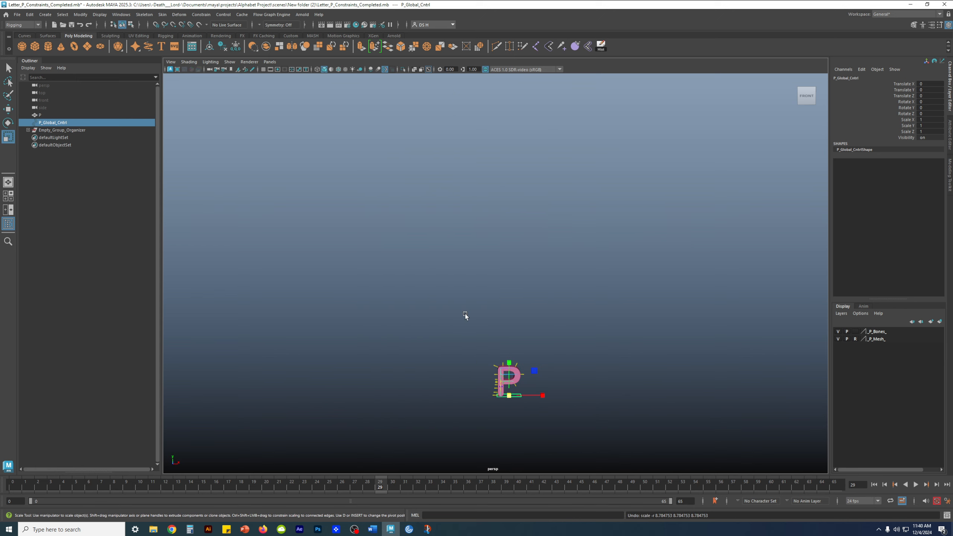
{"action": "key", "text": "f"}
{"action": "scroll", "coordinate": [466, 271], "scroll_direction": "down", "scroll_amount": 4}
{"action": "left_click_drag", "start_coordinate": [276, 227], "coordinate": [308, 242], "text": "alt"}
- Test the constraints by scaling the whole P rig to 4.721 with P_Global_Cntrl
{"action": "middle_click_drag", "start_coordinate": [308, 242], "coordinate": [314, 390], "text": "alt"}
{"action": "left_click", "coordinate": [672, 274]}
{"action": "left_click_drag", "start_coordinate": [447, 169], "coordinate": [516, 176], "text": "alt"}
{"action": "left_click_drag", "start_coordinate": [570, 157], "coordinate": [580, 139], "text": "alt"}
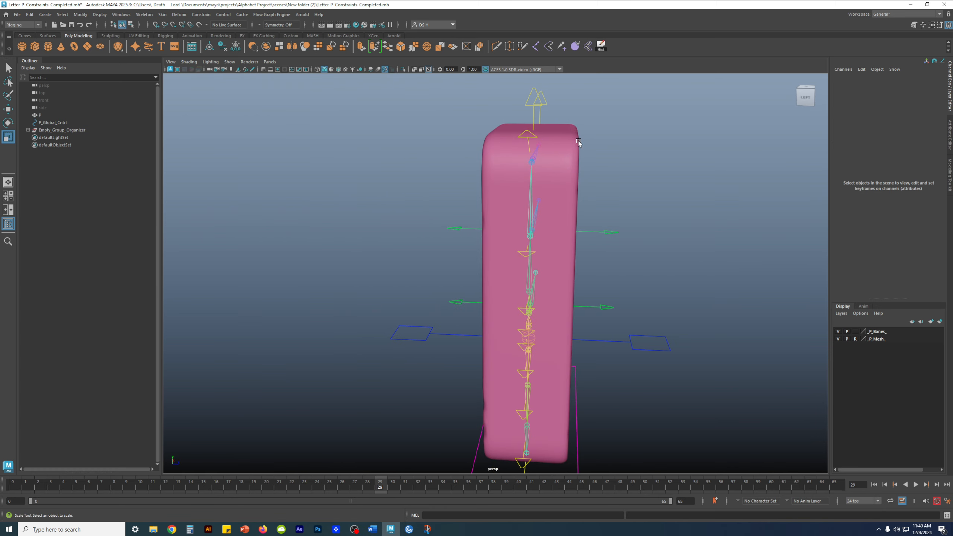
{"action": "left_click_drag", "start_coordinate": [504, 132], "coordinate": [531, 185], "text": "alt"}
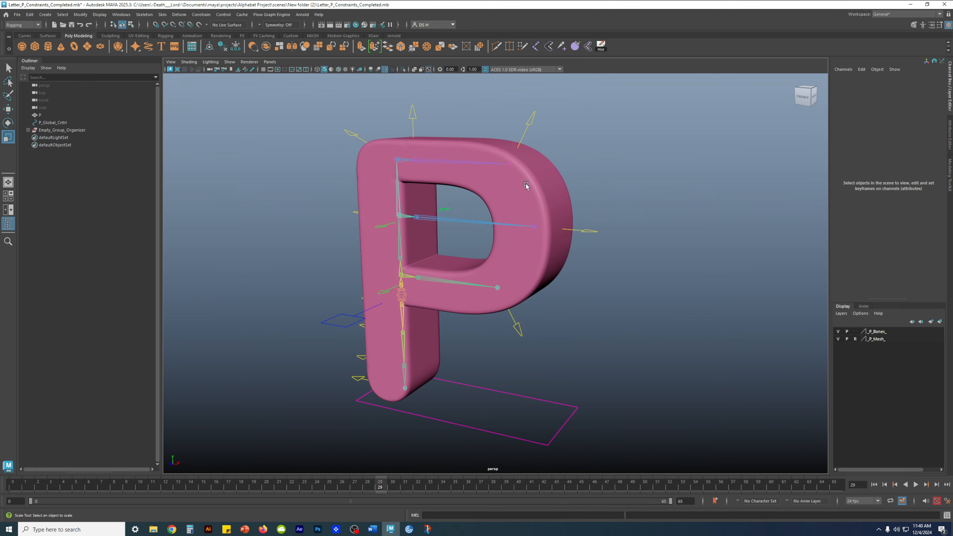
{"action": "right_click_drag", "start_coordinate": [567, 355], "coordinate": [434, 349], "text": "alt"}
{"action": "left_click", "coordinate": [489, 343]}
{"action": "right_click_drag", "start_coordinate": [579, 382], "coordinate": [460, 360], "text": "alt"}
{"action": "left_click_drag", "start_coordinate": [484, 317], "coordinate": [700, 240]}
{"action": "right_click_drag", "start_coordinate": [701, 241], "coordinate": [485, 158], "text": "alt"}
{"action": "middle_click_drag", "start_coordinate": [481, 147], "coordinate": [458, 211], "text": "alt"}
{"action": "right_click_drag", "start_coordinate": [458, 211], "coordinate": [642, 206], "text": "alt"}
{"action": "left_click_drag", "start_coordinate": [485, 159], "coordinate": [564, 196], "text": "alt"}
- Undo the scale back to 1 and reframe the view on the P
{"action": "key", "text": "ctrl+z"}
{"action": "left_click_drag", "start_coordinate": [640, 244], "coordinate": [556, 252], "text": "alt"}
{"action": "middle_click_drag", "start_coordinate": [469, 383], "coordinate": [550, 252], "text": "alt"}
{"action": "right_click_drag", "start_coordinate": [575, 263], "coordinate": [758, 319], "text": "alt"}
{"action": "left_click", "coordinate": [705, 330]}
{"action": "right_click_drag", "start_coordinate": [516, 247], "coordinate": [720, 282], "text": "alt"}
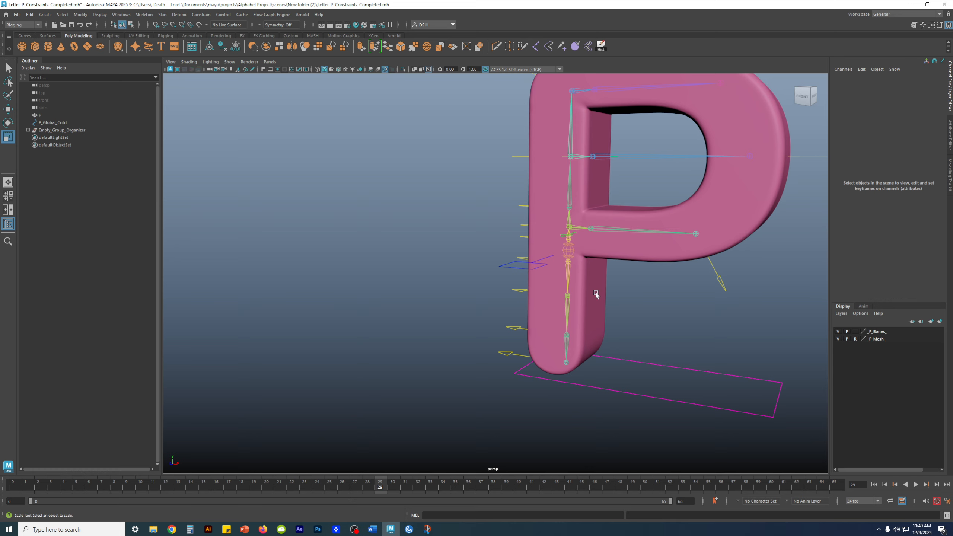
{"action": "middle_click_drag", "start_coordinate": [596, 294], "coordinate": [507, 293], "text": "alt"}
- Inspect the P mesh's deltaMush1 deformer, then collapse Empty_Group_Organizer in the Outliner
{"action": "left_click", "coordinate": [28, 130]}
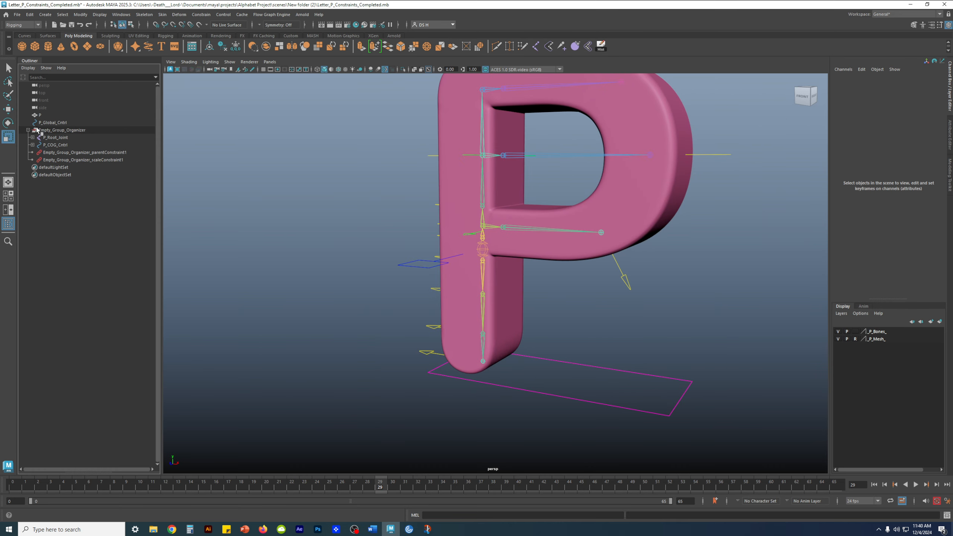
{"action": "left_click", "coordinate": [40, 115]}
{"action": "left_click", "coordinate": [851, 168]}
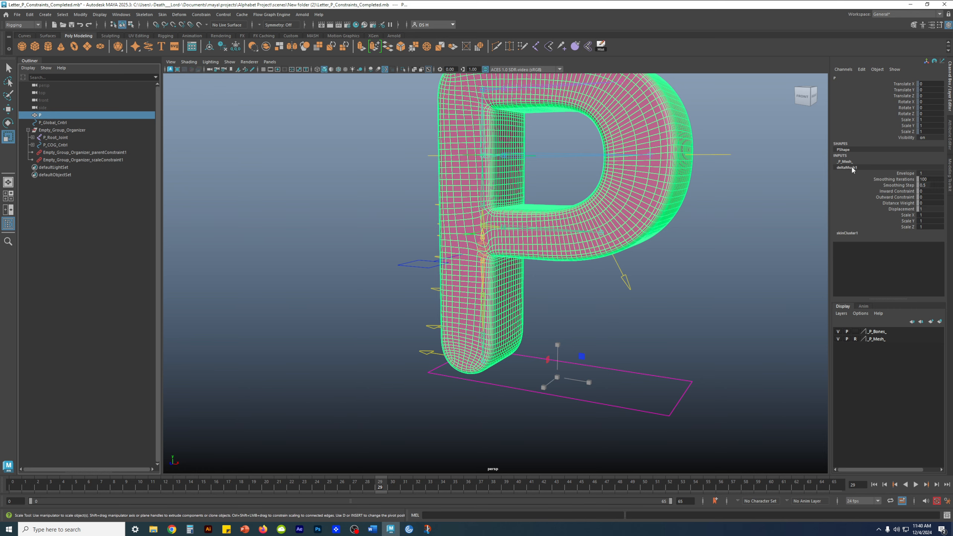
{"action": "left_click_drag", "start_coordinate": [695, 220], "coordinate": [702, 410], "text": "alt"}
{"action": "left_click", "coordinate": [629, 228]}
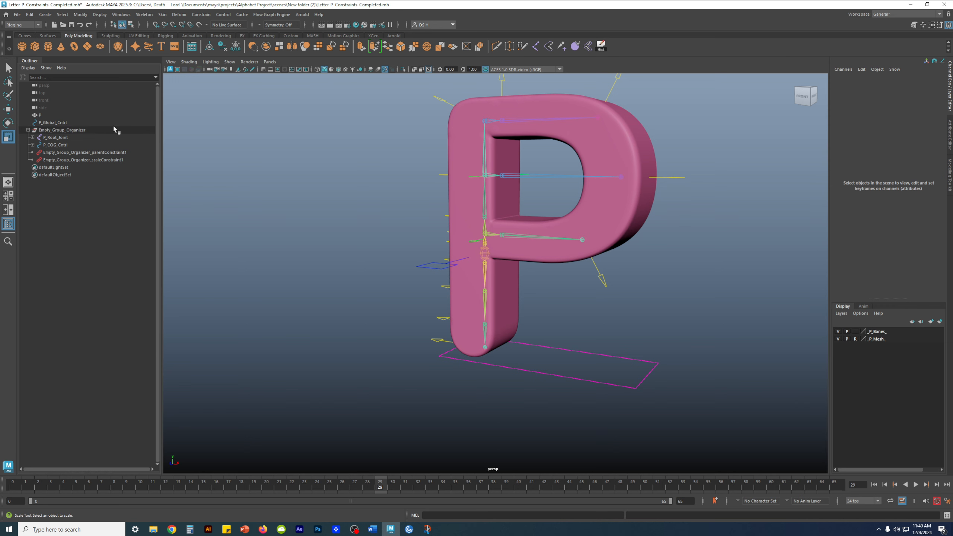
{"action": "left_click", "coordinate": [56, 116]}
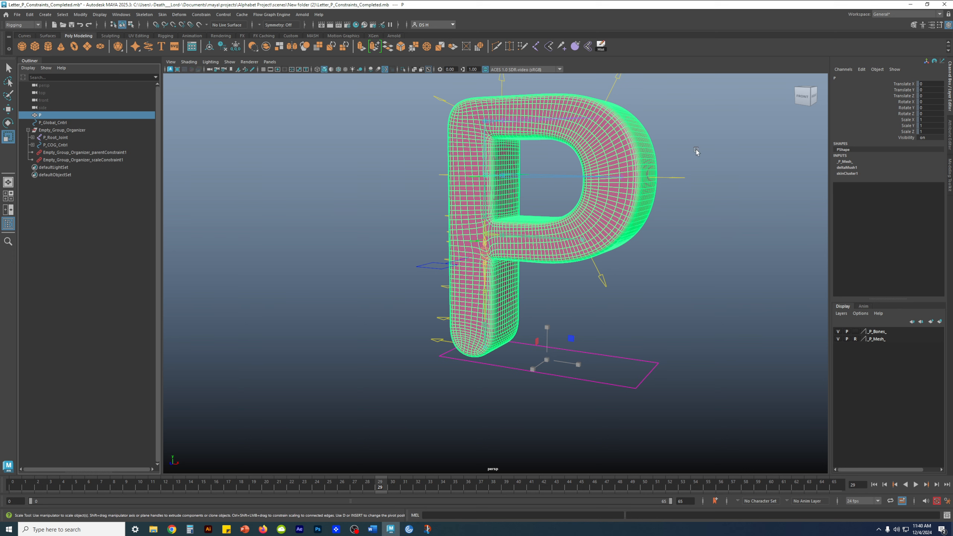
{"action": "left_click", "coordinate": [712, 277]}
{"action": "scroll", "coordinate": [554, 298], "scroll_direction": "down", "scroll_amount": 4}
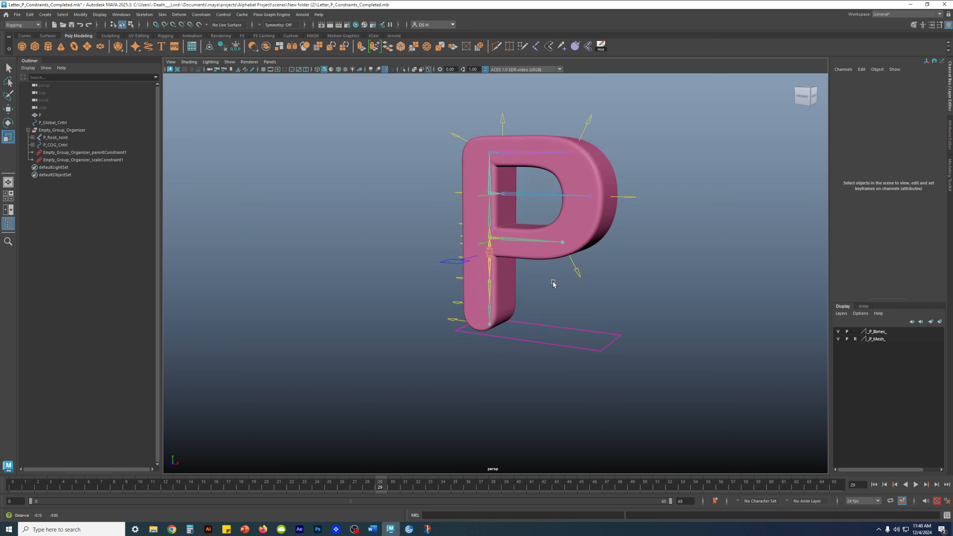
{"action": "left_click", "coordinate": [28, 130]}
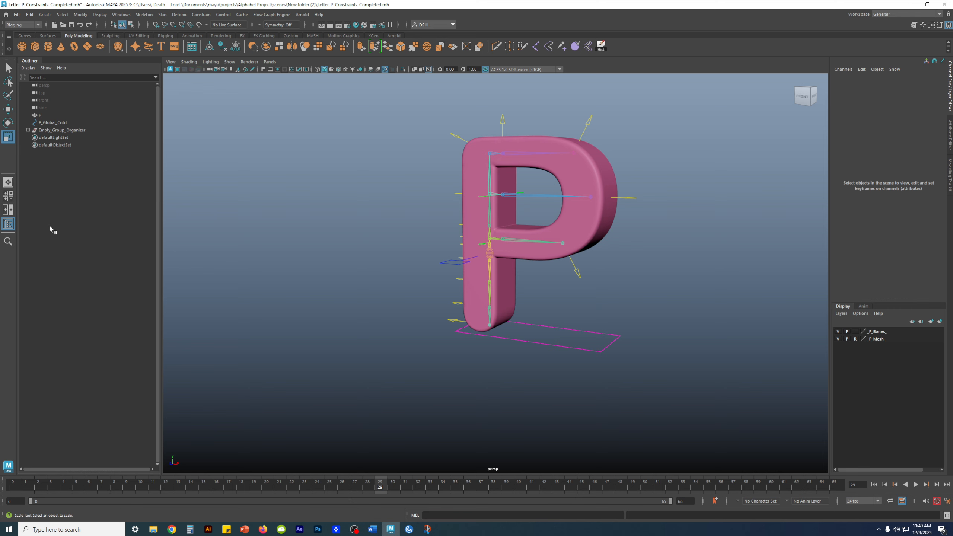
- Create an empty null1 group, rename it P_Main_Group, then select Empty_Group_Organizer
{"action": "key", "text": "ctrl+g"}
{"action": "double_click", "coordinate": [45, 138]}
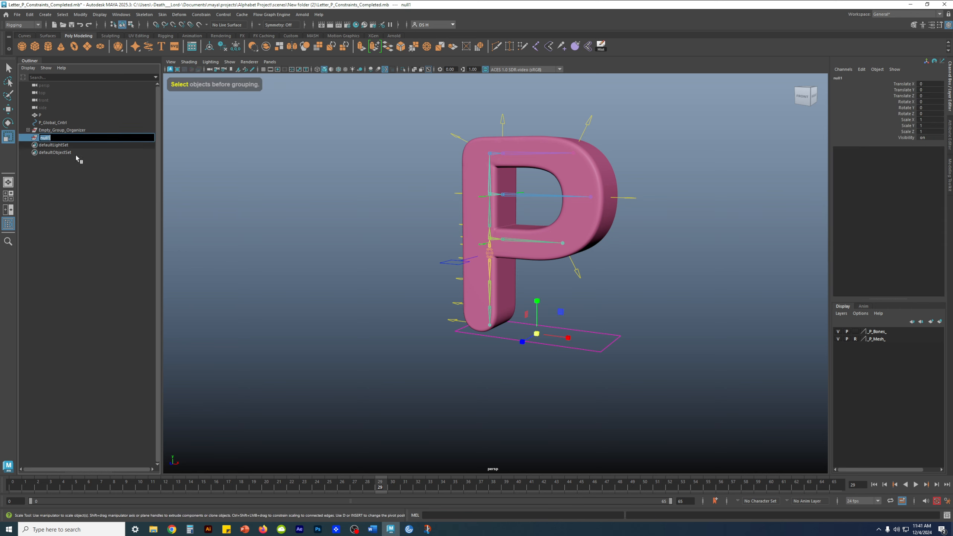
{"action": "type", "text": "P Main Group"}
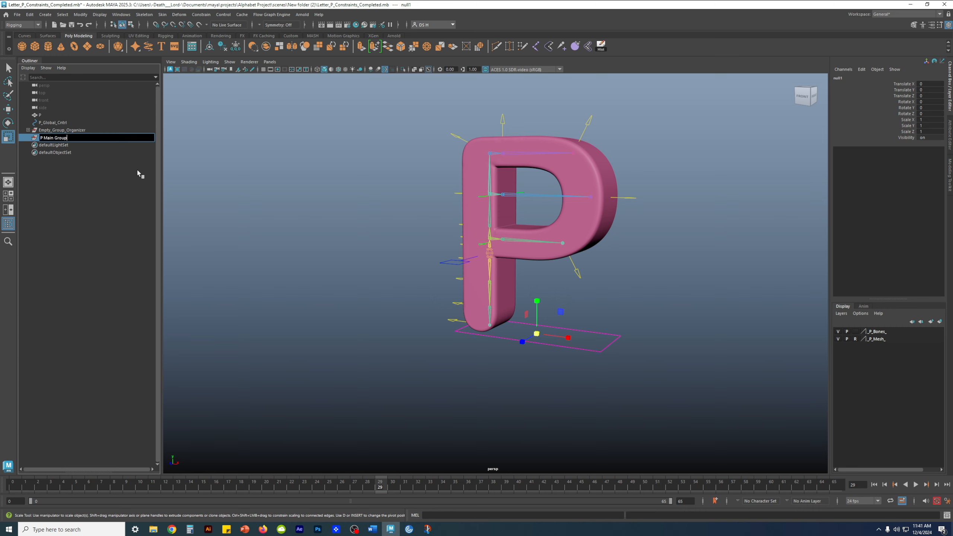
{"action": "key", "text": "Return"}
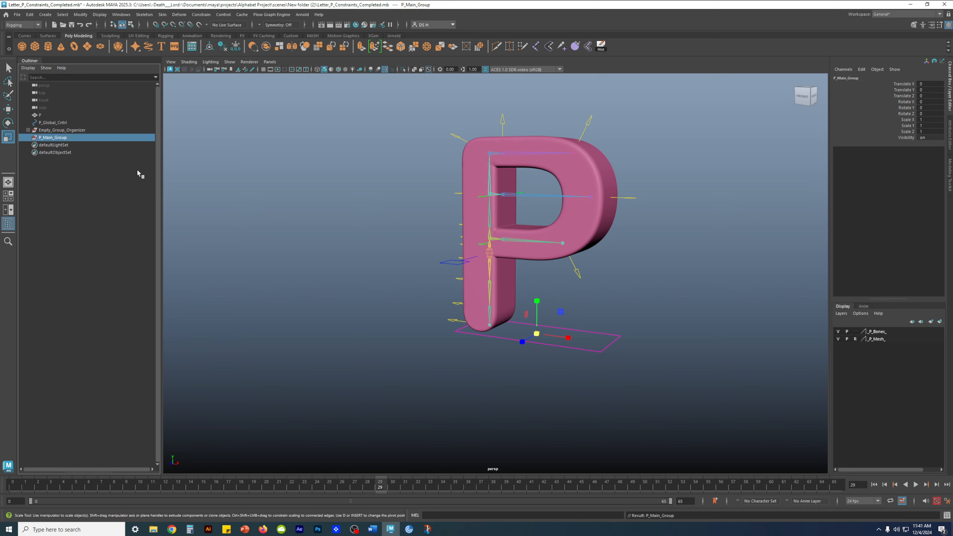
{"action": "left_click", "coordinate": [96, 188]}
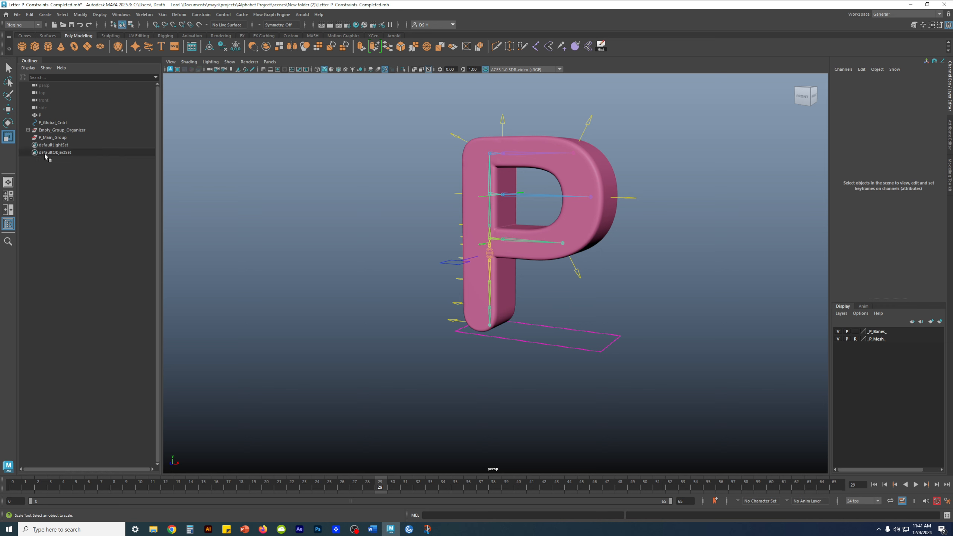
{"action": "left_click", "coordinate": [63, 131]}
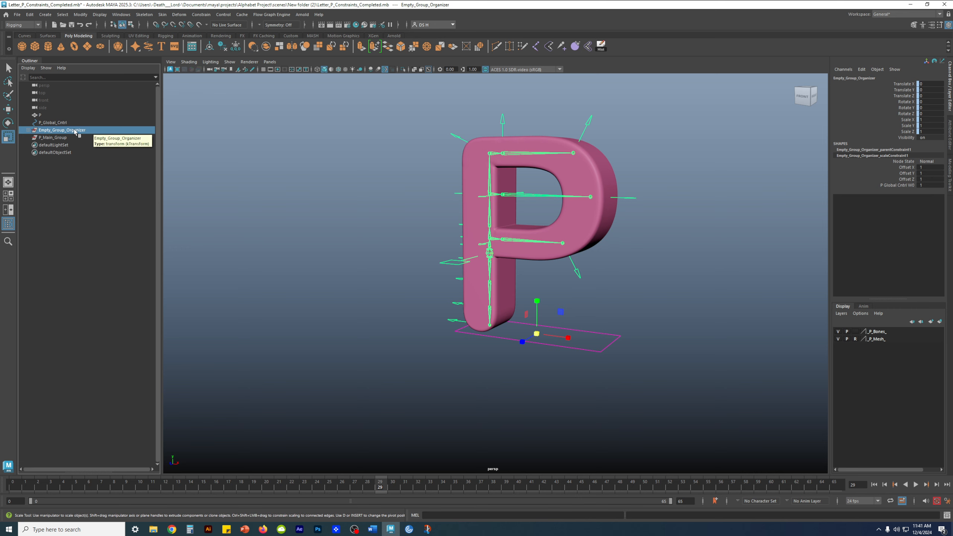
- Move Empty_Group_Organizer, the P mesh and P_Global_Cntrl into P_Main_Group one after another
{"action": "left_click_drag", "start_coordinate": [75, 131], "coordinate": [66, 139]}
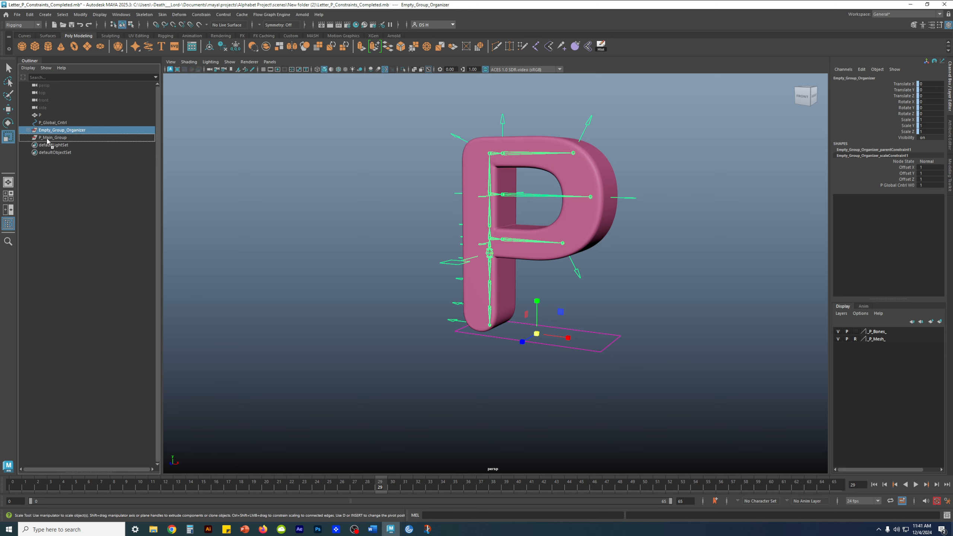
{"action": "left_click_drag", "start_coordinate": [46, 138], "coordinate": [46, 139]}
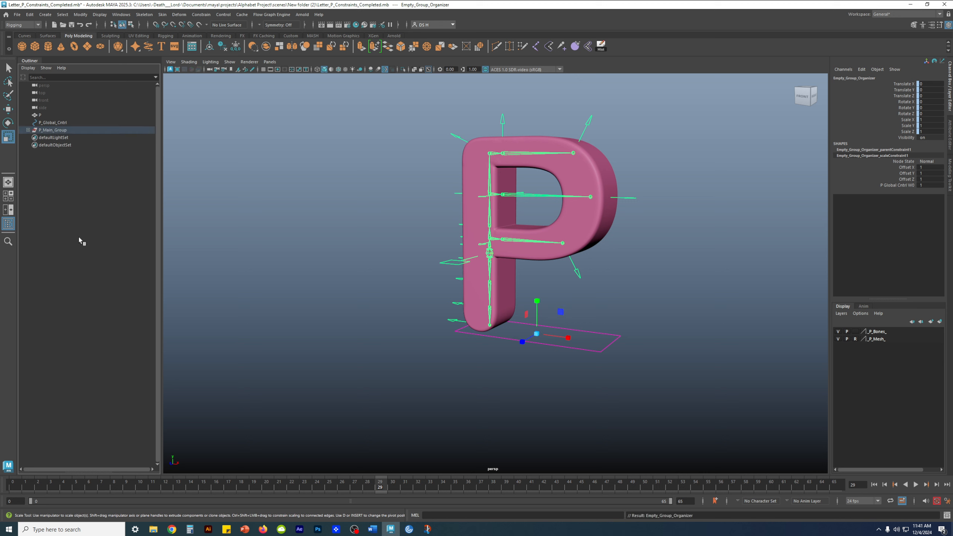
{"action": "left_click", "coordinate": [41, 116]}
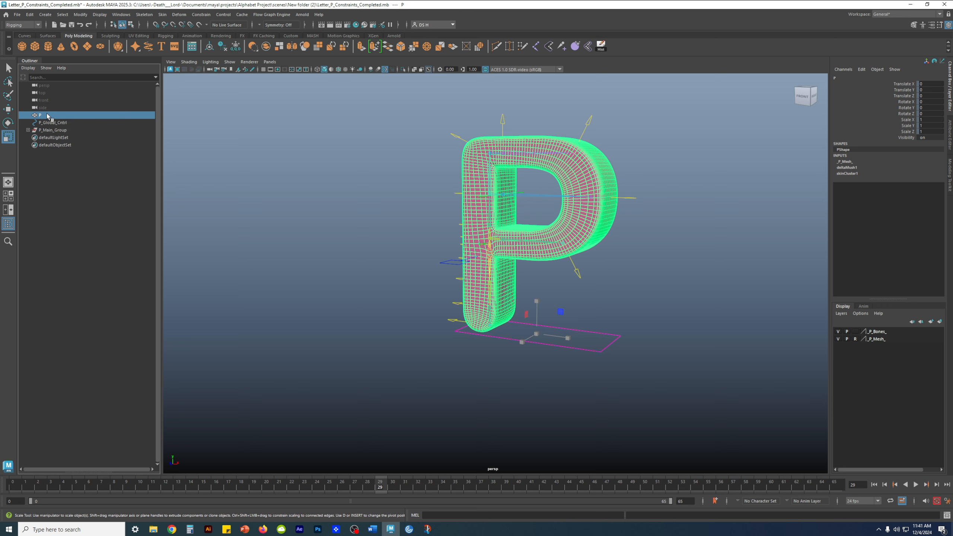
{"action": "middle_click_drag", "start_coordinate": [48, 116], "coordinate": [60, 128]}
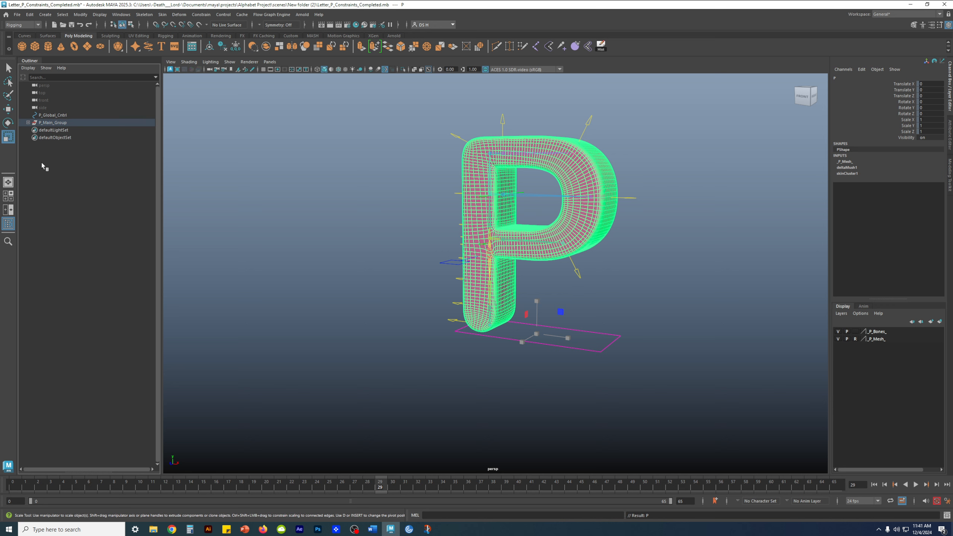
{"action": "left_click", "coordinate": [54, 116]}
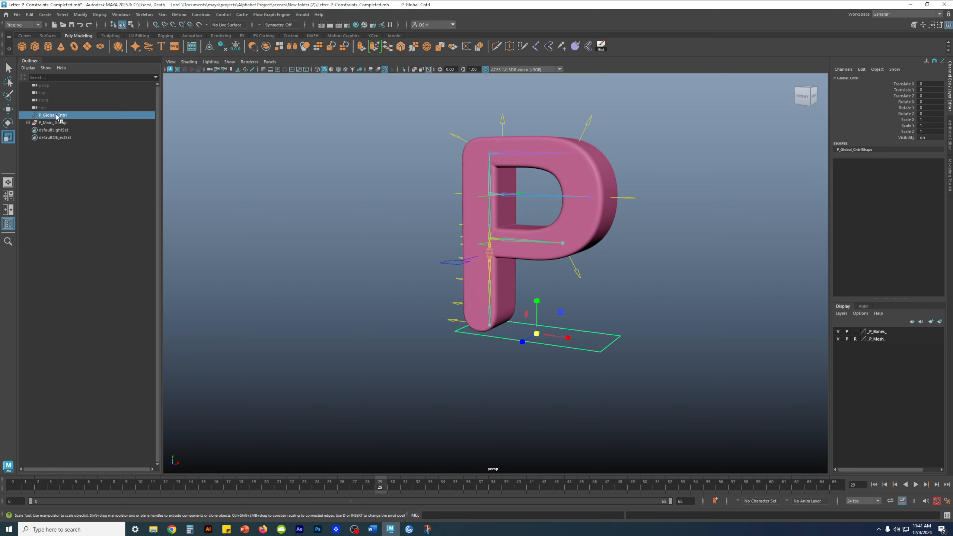
{"action": "left_click_drag", "start_coordinate": [57, 118], "coordinate": [56, 124]}
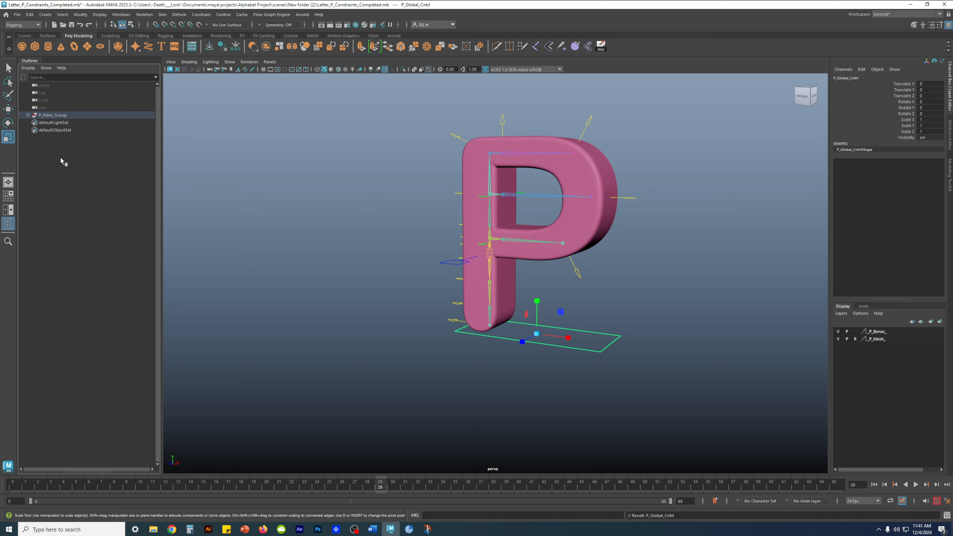
- Expand P_Main_Group and verify Empty_Group_Organizer and P_Global_Cntrl sit inside, undoing a stray selection
{"action": "left_click", "coordinate": [51, 116]}
{"action": "left_click_drag", "start_coordinate": [343, 240], "coordinate": [574, 118]}
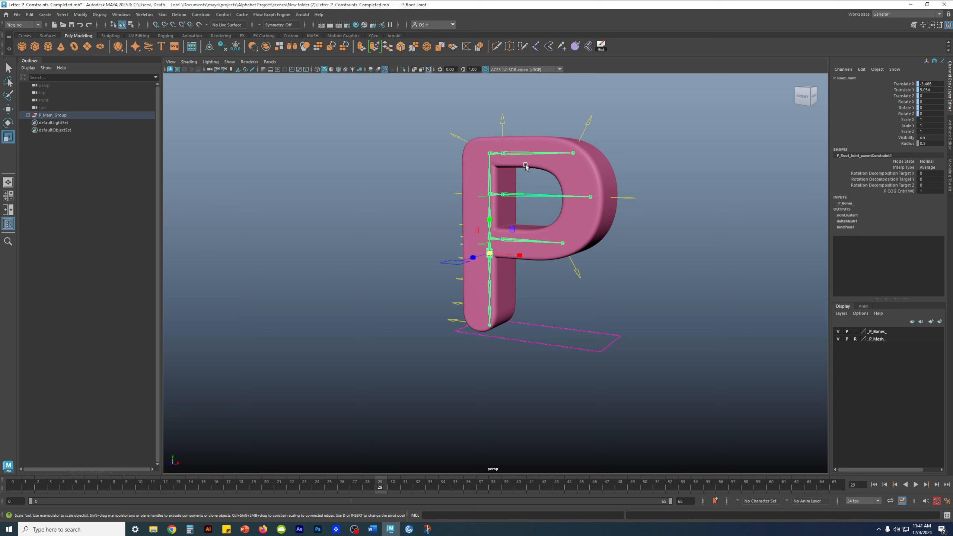
{"action": "key", "text": "ctrl+z"}
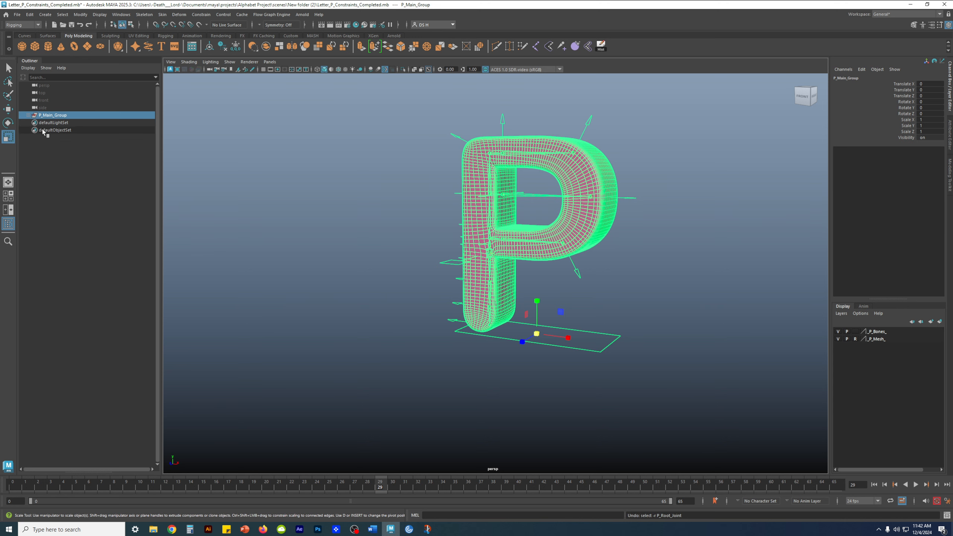
{"action": "left_click", "coordinate": [28, 115]}
{"action": "left_click", "coordinate": [59, 123]}
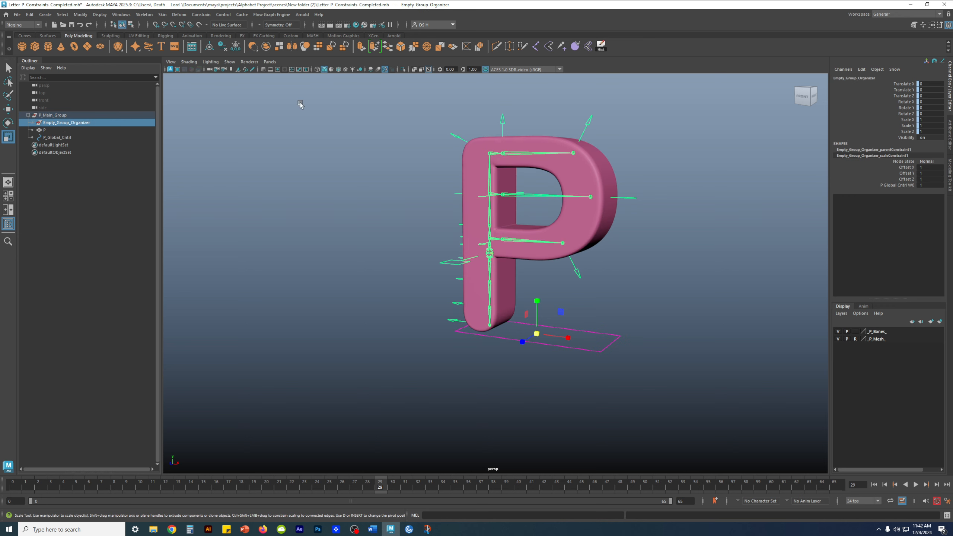
{"action": "left_click", "coordinate": [56, 137]}
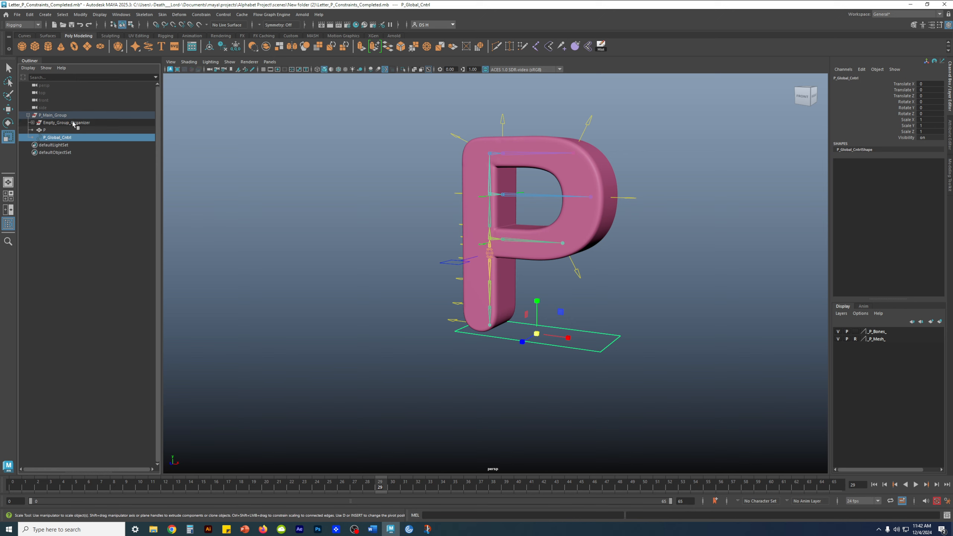
- Lock P_Main_Group's channels from Translate X through Visibility in the Channel Box
{"action": "left_click", "coordinate": [84, 249]}
{"action": "left_click", "coordinate": [50, 130]}
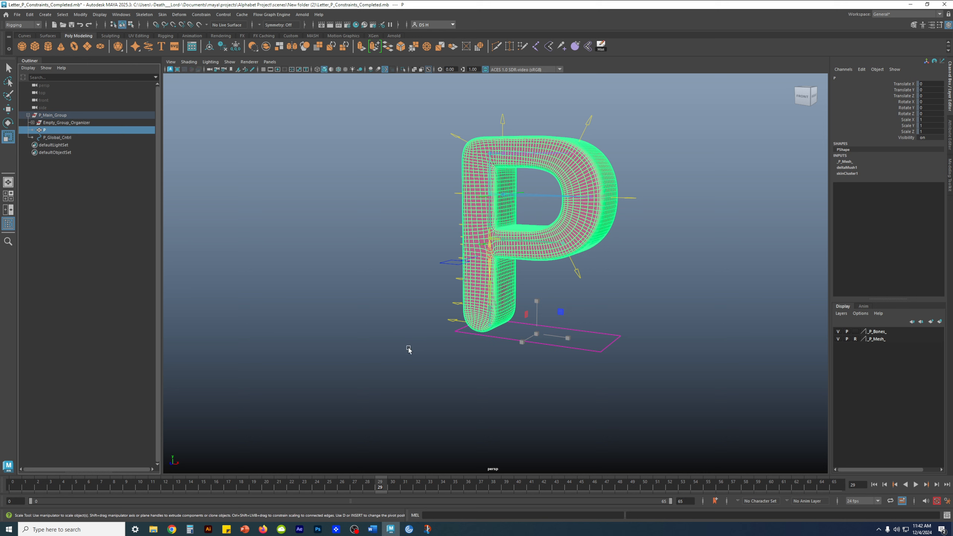
{"action": "left_click", "coordinate": [89, 195]}
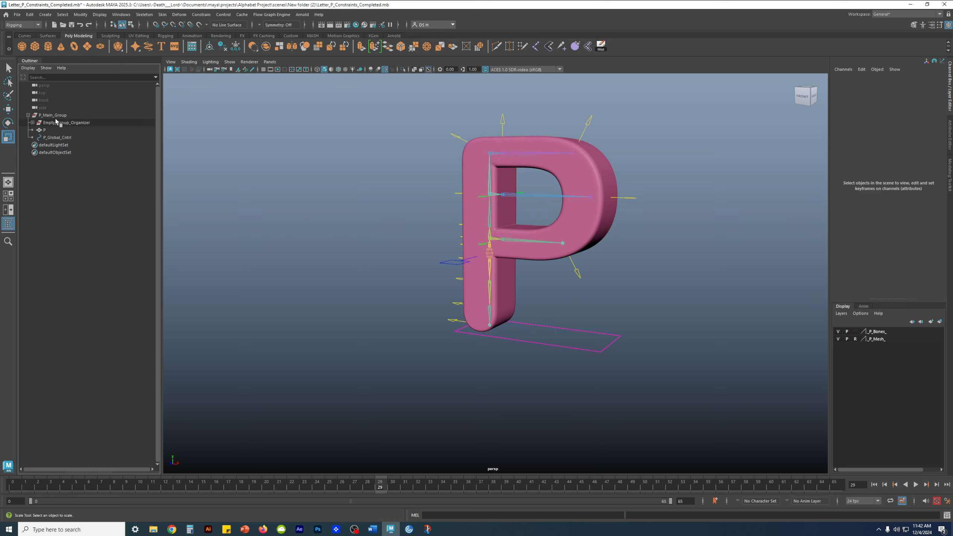
{"action": "left_click", "coordinate": [65, 115]}
{"action": "left_click_drag", "start_coordinate": [901, 84], "coordinate": [898, 141]}
{"action": "left_click_drag", "start_coordinate": [911, 86], "coordinate": [907, 139]}
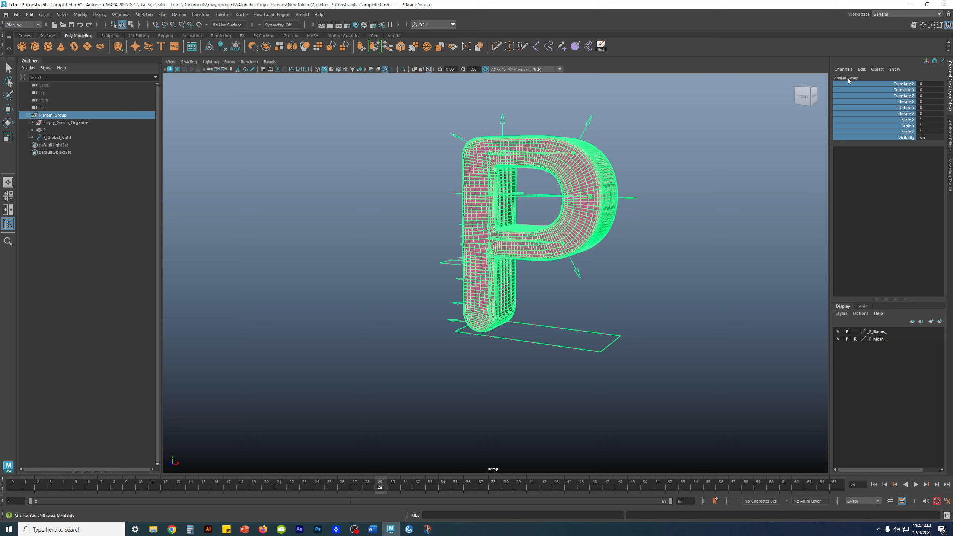
{"action": "right_click", "coordinate": [858, 93]}
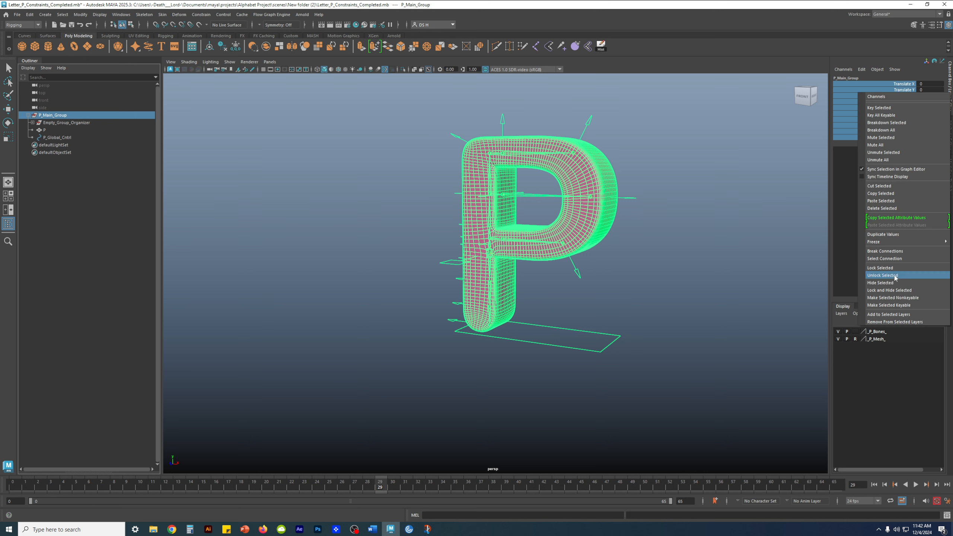
{"action": "left_click", "coordinate": [883, 270]}
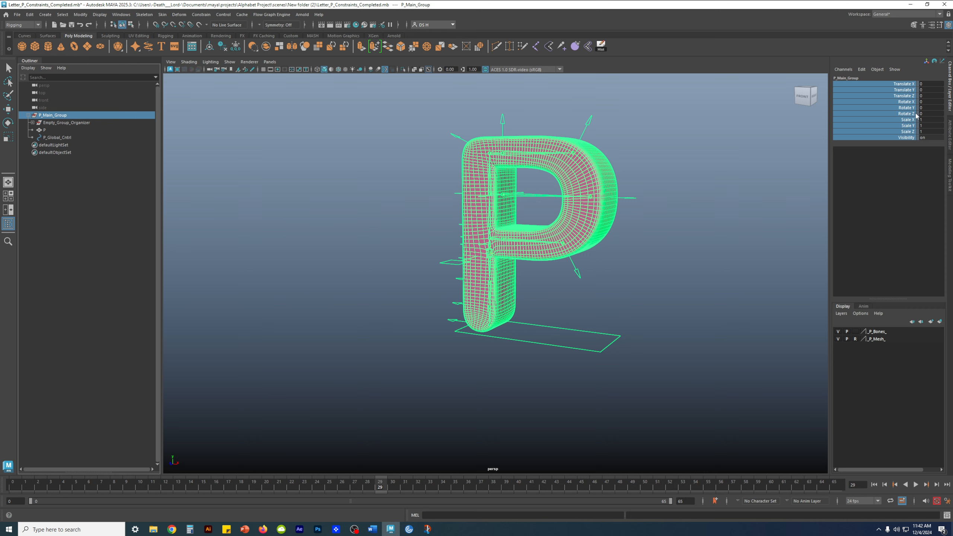
- Reselect P_Main_Group with the Scale tool to confirm its channels are locked
{"action": "left_click", "coordinate": [704, 207]}
{"action": "key", "text": "r"}
{"action": "left_click", "coordinate": [74, 115]}
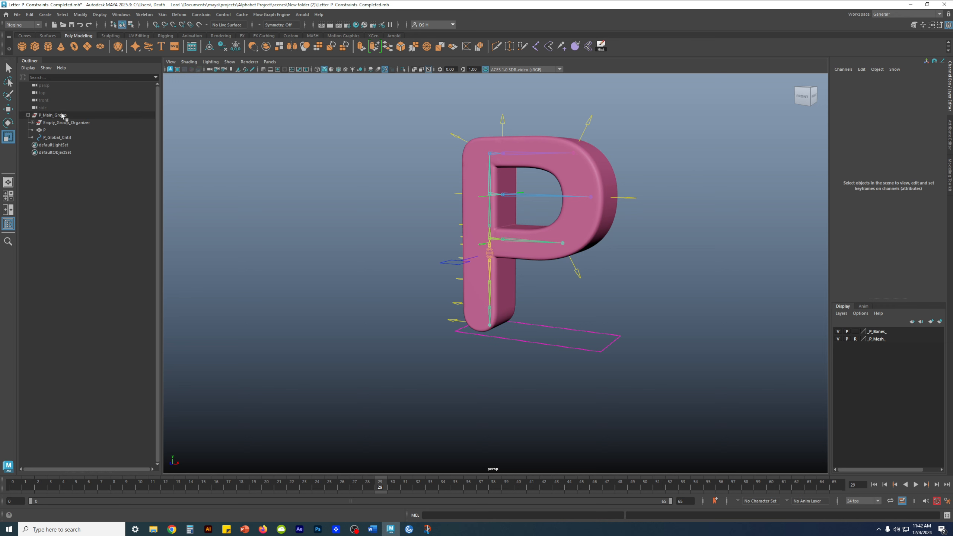
{"action": "left_click", "coordinate": [696, 131]}
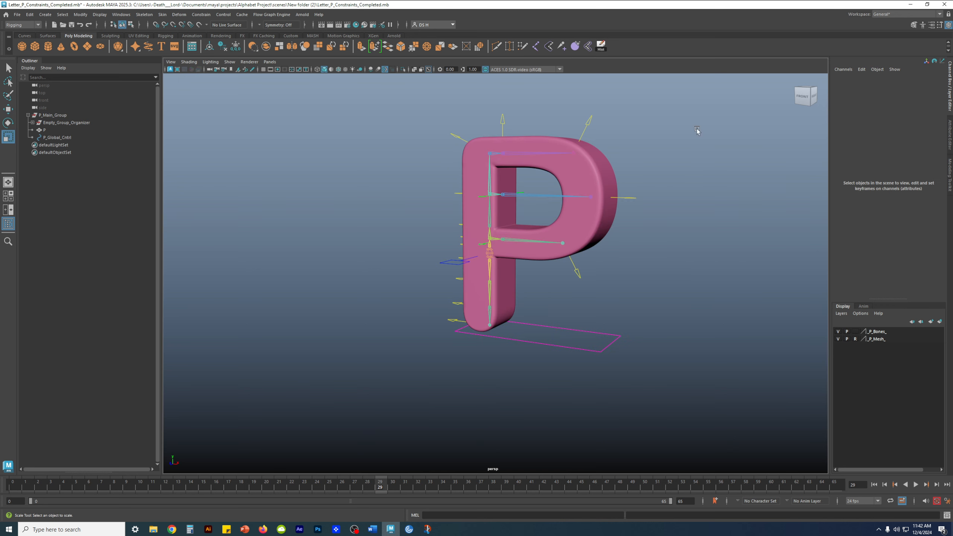
- Pull the head control at the top of the P upward to bend it, then undo
{"action": "left_click_drag", "start_coordinate": [581, 333], "coordinate": [598, 318], "text": "alt"}
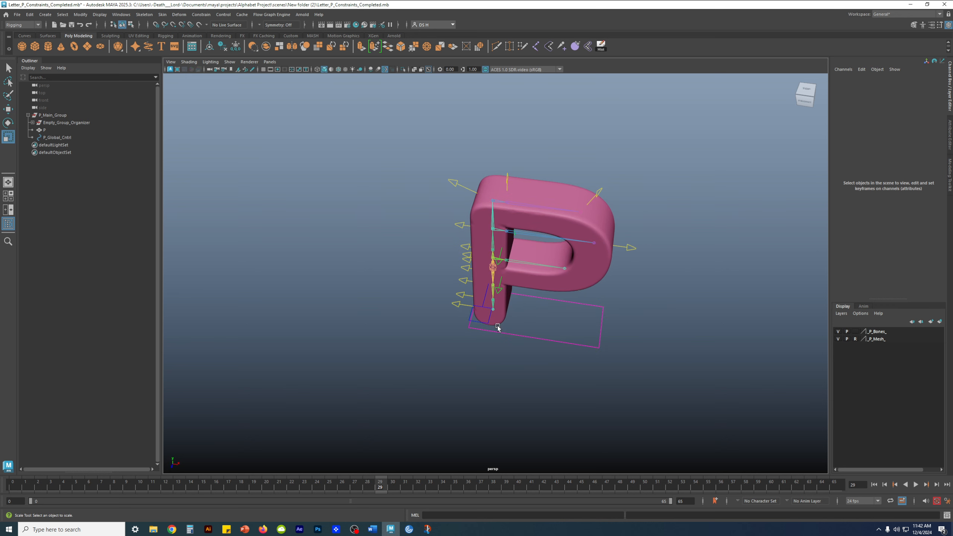
{"action": "left_click_drag", "start_coordinate": [617, 269], "coordinate": [608, 248], "text": "alt"}
{"action": "scroll", "coordinate": [546, 302], "scroll_direction": "up", "scroll_amount": 4}
{"action": "left_click_drag", "start_coordinate": [545, 302], "coordinate": [611, 213], "text": "alt"}
{"action": "left_click", "coordinate": [605, 165]}
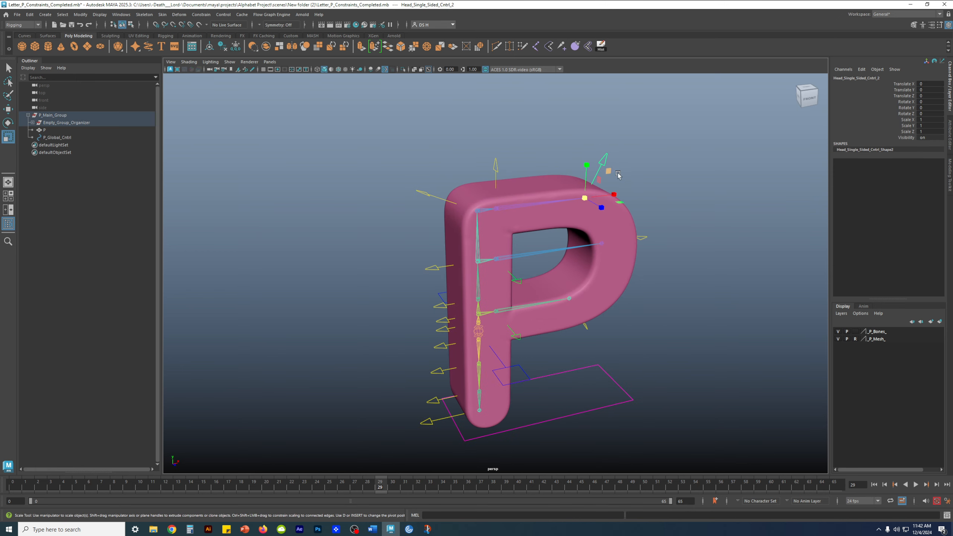
{"action": "left_click_drag", "start_coordinate": [629, 223], "coordinate": [593, 205], "text": "alt"}
{"action": "key", "text": "w"}
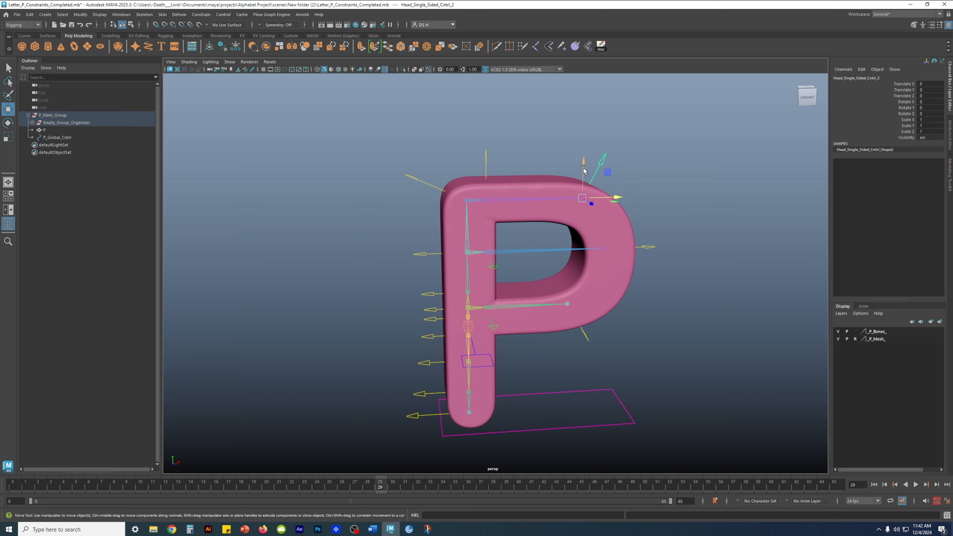
{"action": "mouse_move", "coordinate": [583, 171]}
{"action": "left_mouse_down"}
{"action": "mouse_move", "coordinate": [580, 139]}
{"action": "mouse_move", "coordinate": [569, 162]}
{"action": "left_mouse_up"}
{"action": "key", "text": "ctrl+z"}
- Move the tail control on the stem up and down to test it, then undo
{"action": "middle_click_drag", "start_coordinate": [503, 240], "coordinate": [516, 209], "text": "alt"}
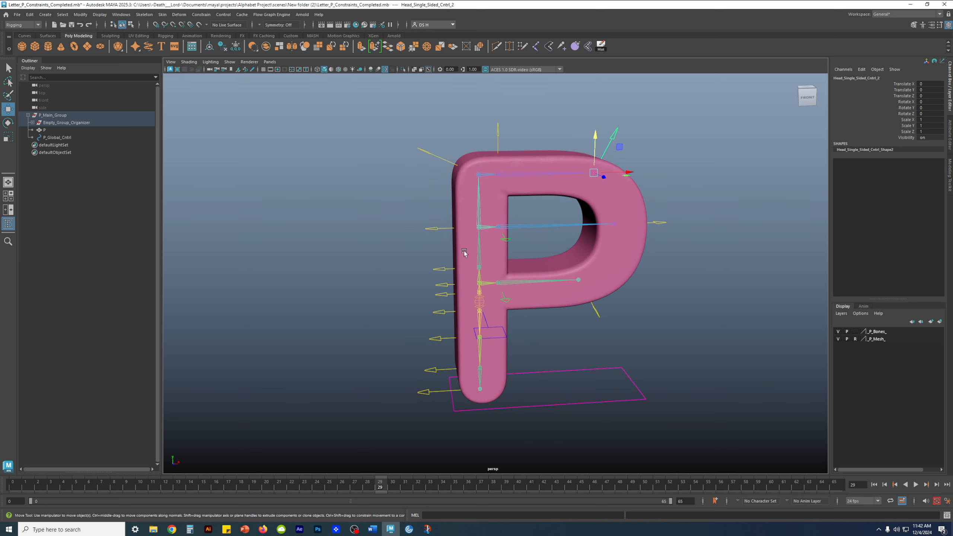
{"action": "left_click", "coordinate": [442, 269]}
{"action": "middle_click_drag", "start_coordinate": [464, 270], "coordinate": [455, 168], "text": "alt"}
{"action": "scroll", "coordinate": [454, 167], "scroll_direction": "up", "scroll_amount": 3}
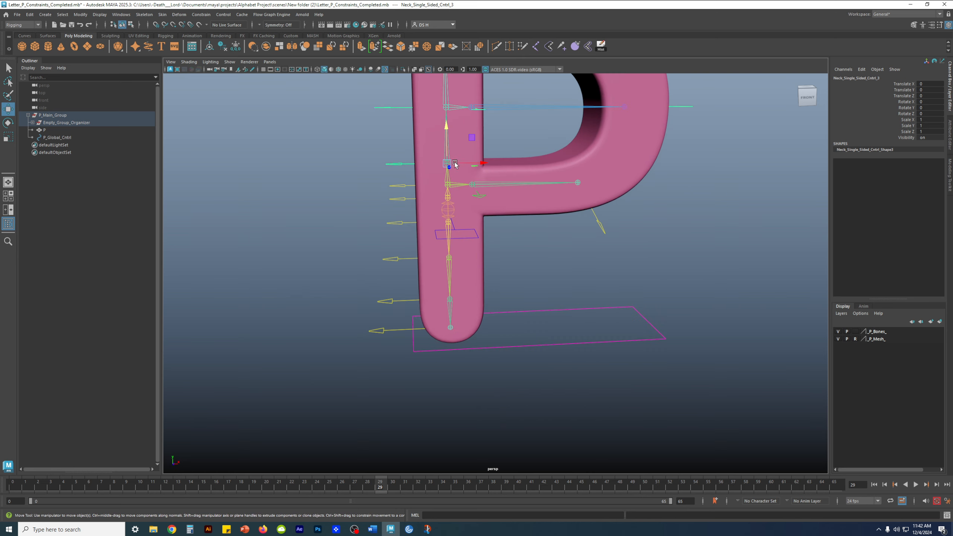
{"action": "scroll", "coordinate": [384, 221], "scroll_direction": "up", "scroll_amount": 2}
{"action": "left_click", "coordinate": [378, 213]}
{"action": "mouse_move", "coordinate": [437, 174]}
{"action": "left_mouse_down"}
{"action": "mouse_move", "coordinate": [437, 197]}
{"action": "mouse_move", "coordinate": [437, 177]}
{"action": "mouse_move", "coordinate": [437, 187]}
{"action": "left_mouse_up"}
{"action": "scroll", "coordinate": [481, 186], "scroll_direction": "up", "scroll_amount": 4}
{"action": "key", "text": "ctrl+z"}
- Raise the lower neck control to bend the stem, then undo the move
{"action": "middle_click_drag", "start_coordinate": [354, 139], "coordinate": [351, 193], "text": "alt"}
{"action": "left_click", "coordinate": [295, 177]}
{"action": "scroll", "coordinate": [447, 177], "scroll_direction": "down", "scroll_amount": 2}
{"action": "mouse_move", "coordinate": [410, 153]}
{"action": "left_mouse_down"}
{"action": "mouse_move", "coordinate": [407, 128]}
{"action": "mouse_move", "coordinate": [408, 139]}
{"action": "left_mouse_up"}
{"action": "key", "text": "ctrl+z"}
- Raise the child neck control below the middle one to bend the P, then undo
{"action": "left_click", "coordinate": [325, 166]}
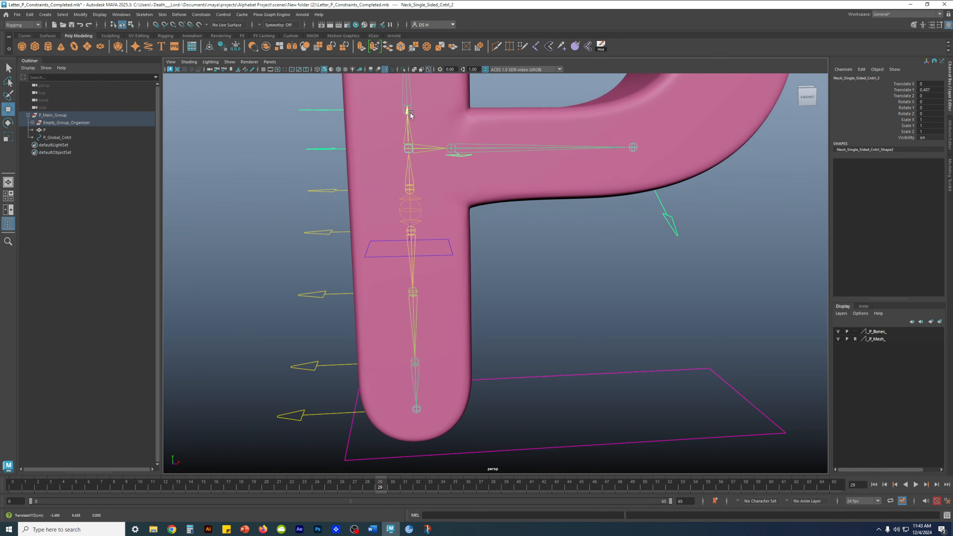
{"action": "key", "text": "Down"}
{"action": "left_click_drag", "start_coordinate": [409, 91], "coordinate": [409, 71]}
{"action": "middle_click_drag", "start_coordinate": [408, 70], "coordinate": [447, 225], "text": "alt"}
{"action": "left_click_drag", "start_coordinate": [446, 225], "coordinate": [435, 214], "text": "alt"}
{"action": "right_click_drag", "start_coordinate": [434, 214], "coordinate": [410, 246], "text": "alt"}
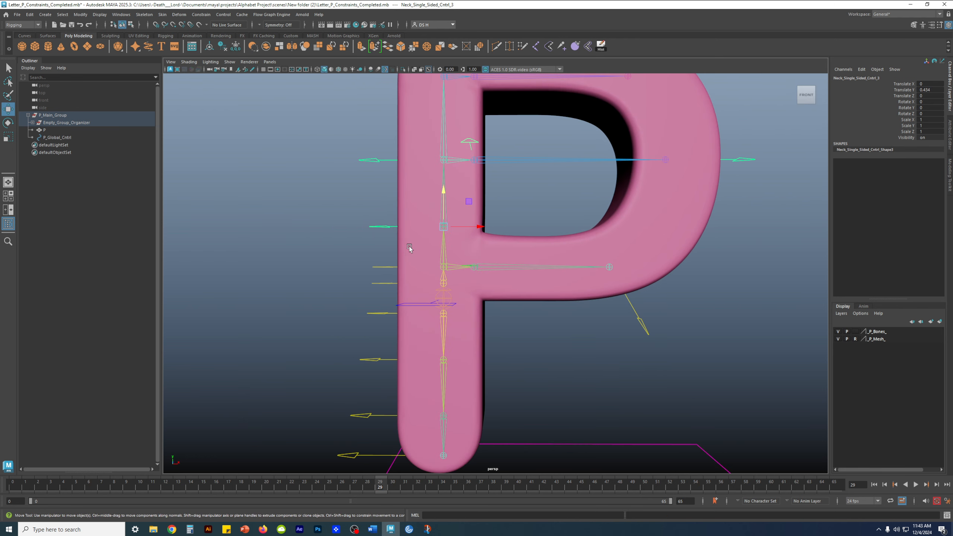
{"action": "key", "text": "ctrl+z"}
{"action": "left_click_drag", "start_coordinate": [411, 240], "coordinate": [426, 241], "text": "alt"}
- Raise the neck control again to bend the upper P, check it from the side, then reset
{"action": "mouse_move", "coordinate": [446, 206]}
{"action": "left_mouse_down"}
{"action": "mouse_move", "coordinate": [448, 180]}
{"action": "mouse_move", "coordinate": [447, 205]}
{"action": "mouse_move", "coordinate": [447, 181]}
{"action": "mouse_move", "coordinate": [447, 195]}
{"action": "left_mouse_up"}
{"action": "right_click_drag", "start_coordinate": [508, 203], "coordinate": [469, 260], "text": "alt"}
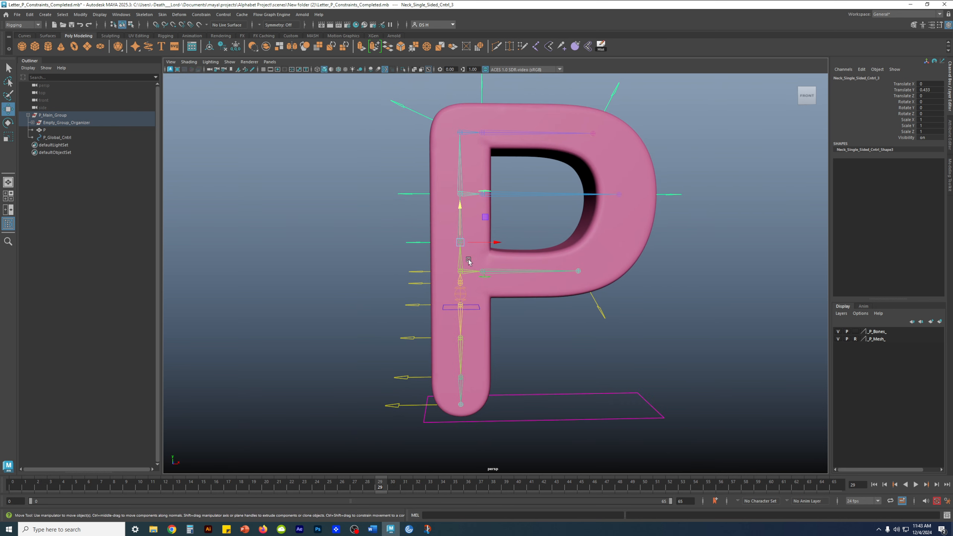
{"action": "left_click_drag", "start_coordinate": [455, 220], "coordinate": [460, 195]}
{"action": "left_click_drag", "start_coordinate": [536, 259], "coordinate": [495, 240], "text": "alt"}
{"action": "right_click_drag", "start_coordinate": [437, 252], "coordinate": [403, 194], "text": "alt"}
{"action": "key", "text": "ctrl+z"}
{"action": "key", "text": "ctrl+z"}
- Rotate the neck control so the P leans left, then undo the rotation
{"action": "left_click_drag", "start_coordinate": [528, 265], "coordinate": [562, 272], "text": "alt"}
{"action": "right_click_drag", "start_coordinate": [562, 272], "coordinate": [422, 193], "text": "alt"}
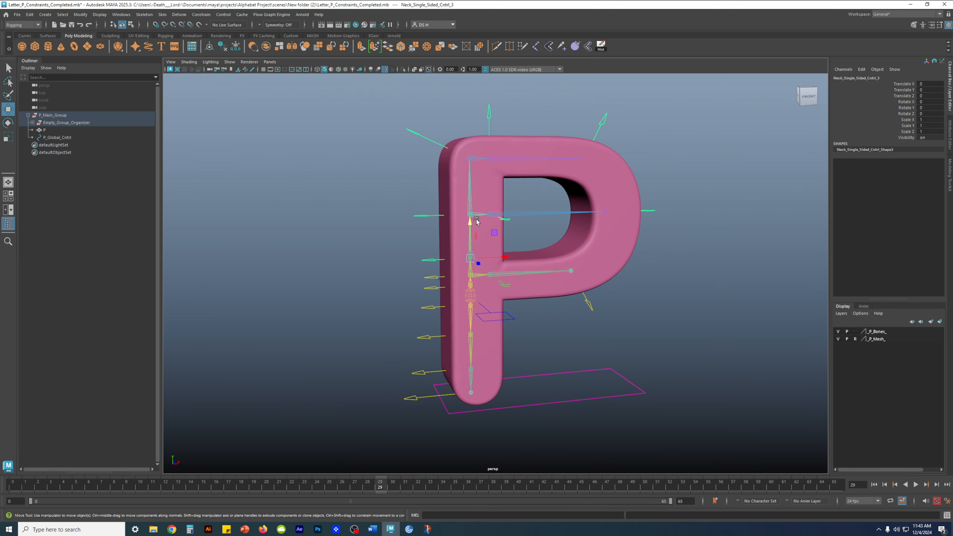
{"action": "key", "text": "e"}
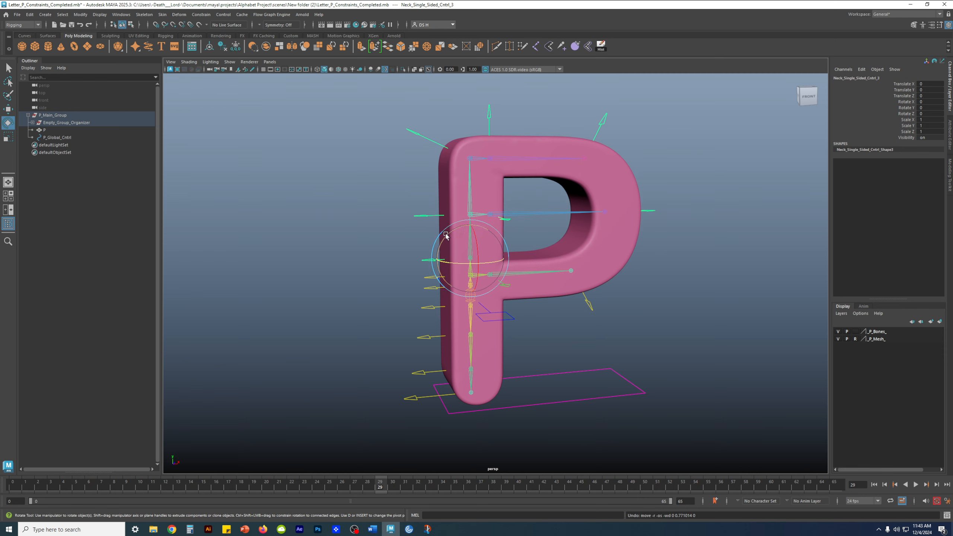
{"action": "left_click_drag", "start_coordinate": [446, 229], "coordinate": [433, 243]}
{"action": "key", "text": "w"}
{"action": "left_click_drag", "start_coordinate": [528, 253], "coordinate": [487, 250], "text": "alt"}
{"action": "key", "text": "ctrl+z"}
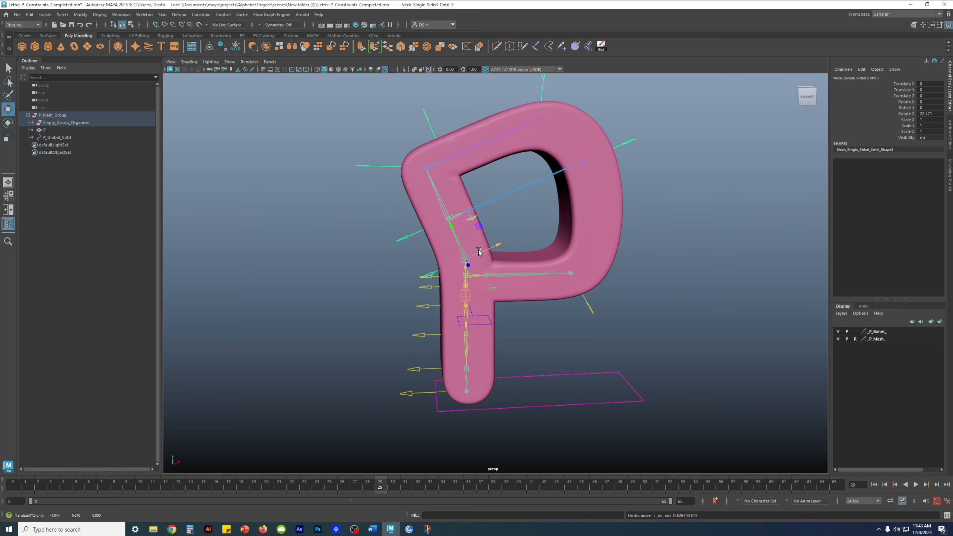
{"action": "key", "text": "ctrl+z"}
- Clear the selection and box-select the neck control on the stem
{"action": "left_click", "coordinate": [430, 279]}
{"action": "right_click_drag", "start_coordinate": [429, 278], "coordinate": [534, 306], "text": "alt"}
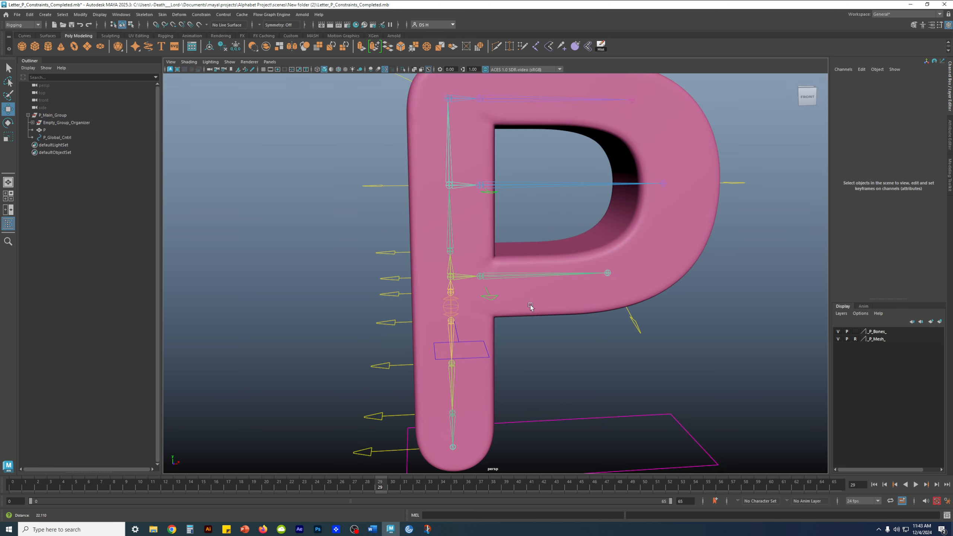
{"action": "left_click_drag", "start_coordinate": [534, 307], "coordinate": [540, 293], "text": "alt"}
{"action": "left_click_drag", "start_coordinate": [362, 235], "coordinate": [391, 252]}
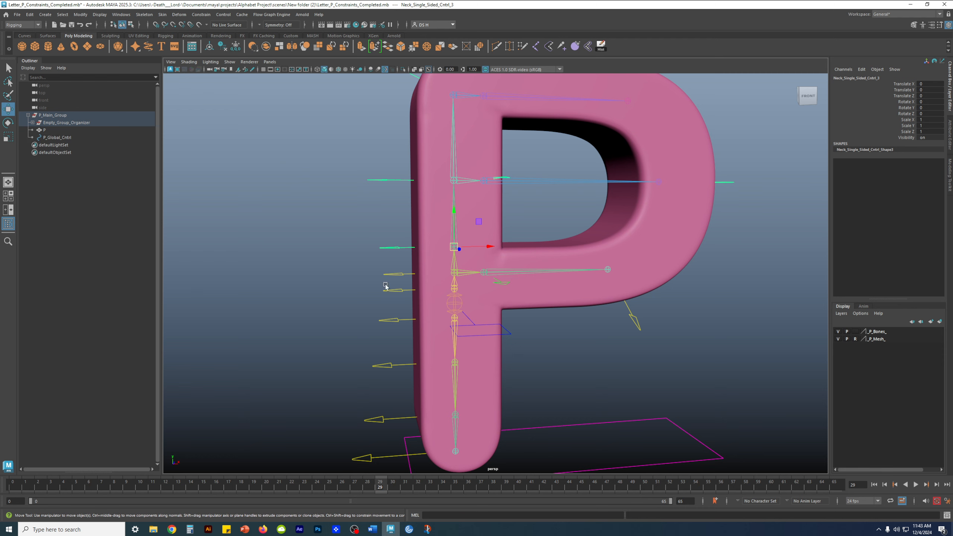
{"action": "scroll", "coordinate": [449, 247], "scroll_direction": "down", "scroll_amount": 3}
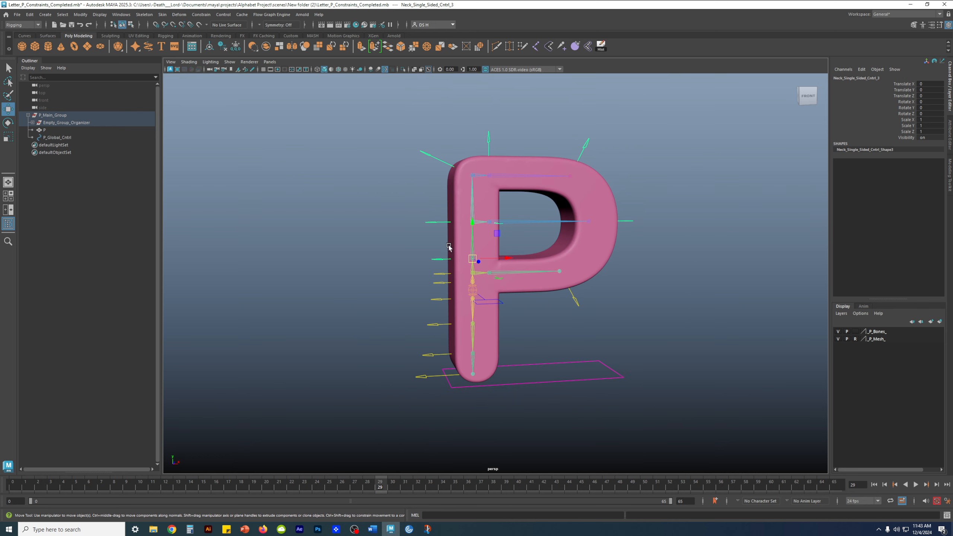
{"action": "left_click", "coordinate": [69, 123]}
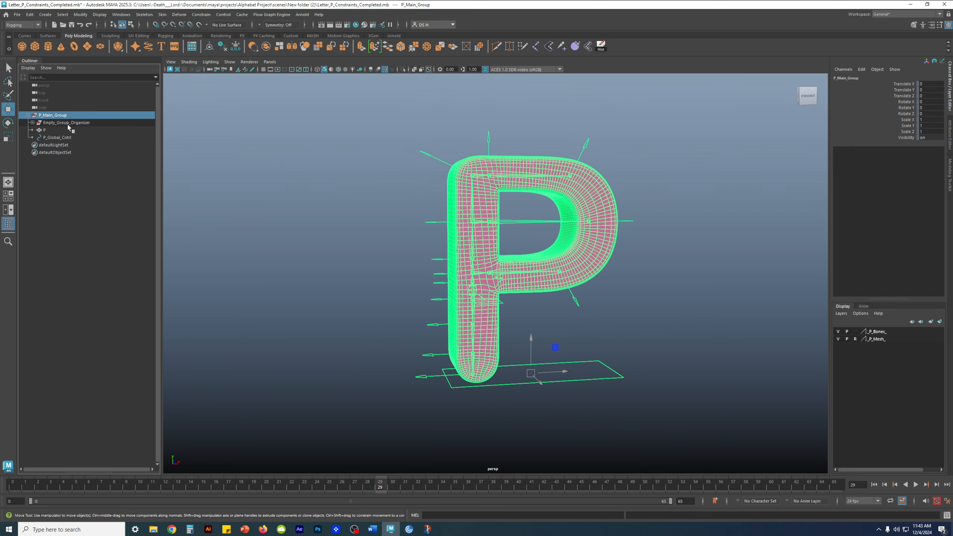
{"action": "left_click", "coordinate": [68, 117]}
{"action": "left_click", "coordinate": [68, 123]}
{"action": "left_click", "coordinate": [61, 131]}
{"action": "left_click", "coordinate": [58, 138]}
{"action": "left_click", "coordinate": [67, 124]}
{"action": "left_click", "coordinate": [69, 115]}
{"action": "left_click", "coordinate": [719, 270]}
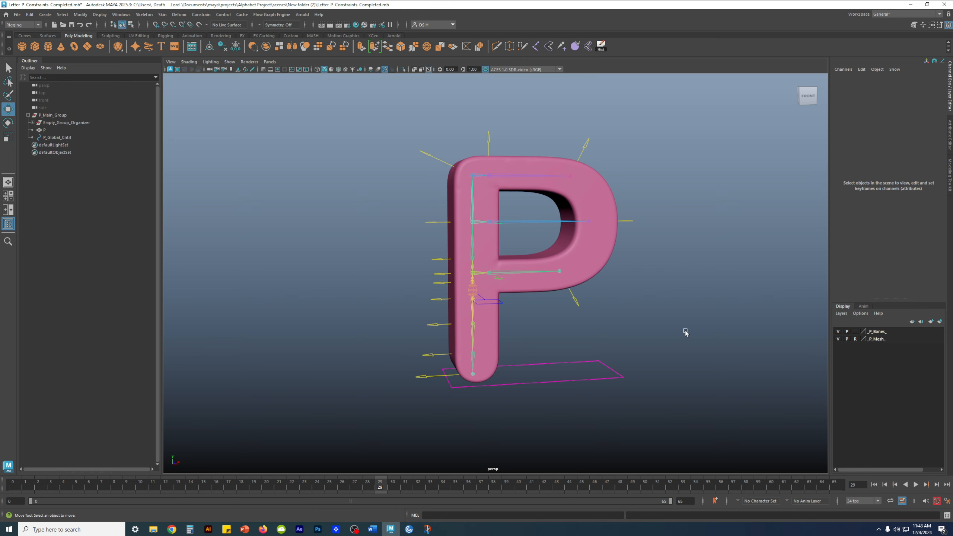
{"action": "left_click", "coordinate": [51, 116]}
{"action": "left_click", "coordinate": [28, 115]}
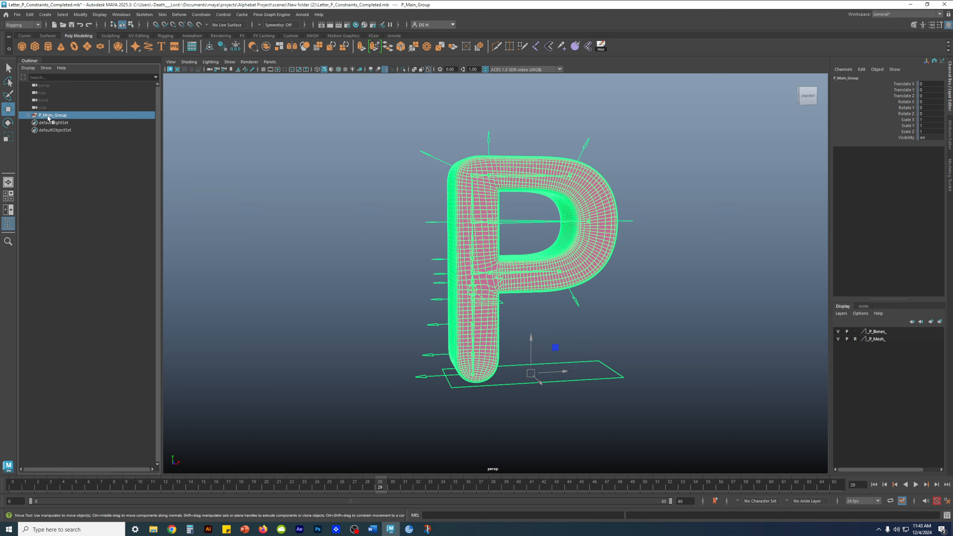
{"action": "left_click", "coordinate": [29, 115]}
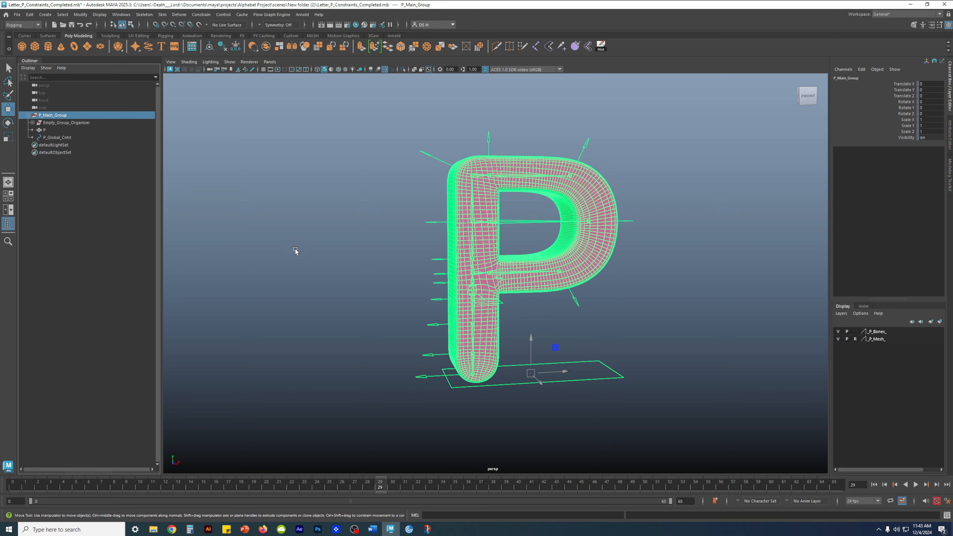
{"action": "left_click", "coordinate": [296, 251]}
{"action": "right_click_drag", "start_coordinate": [646, 354], "coordinate": [663, 330], "text": "alt"}
{"action": "left_click_drag", "start_coordinate": [650, 335], "coordinate": [634, 340], "text": "alt"}
{"action": "left_click_drag", "start_coordinate": [661, 209], "coordinate": [683, 232]}
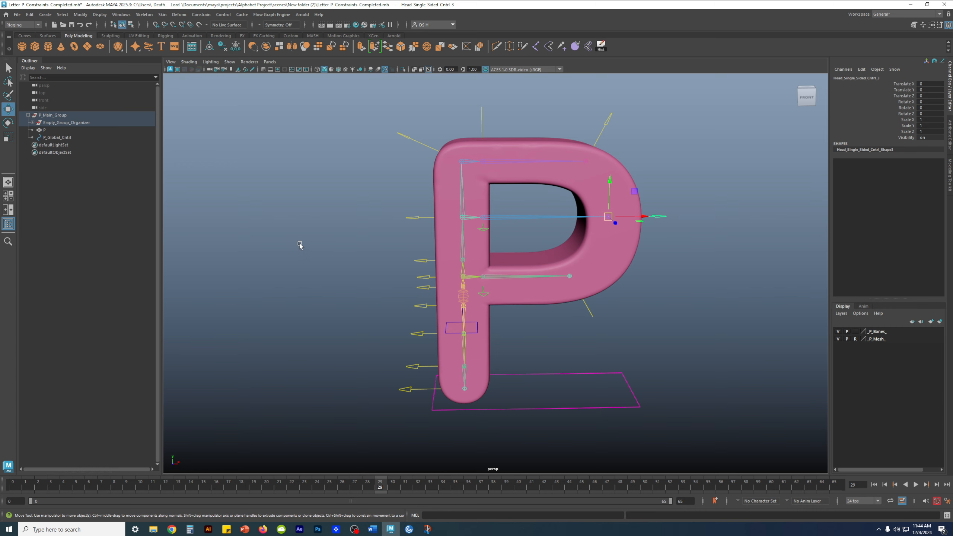
{"action": "left_click", "coordinate": [670, 329]}
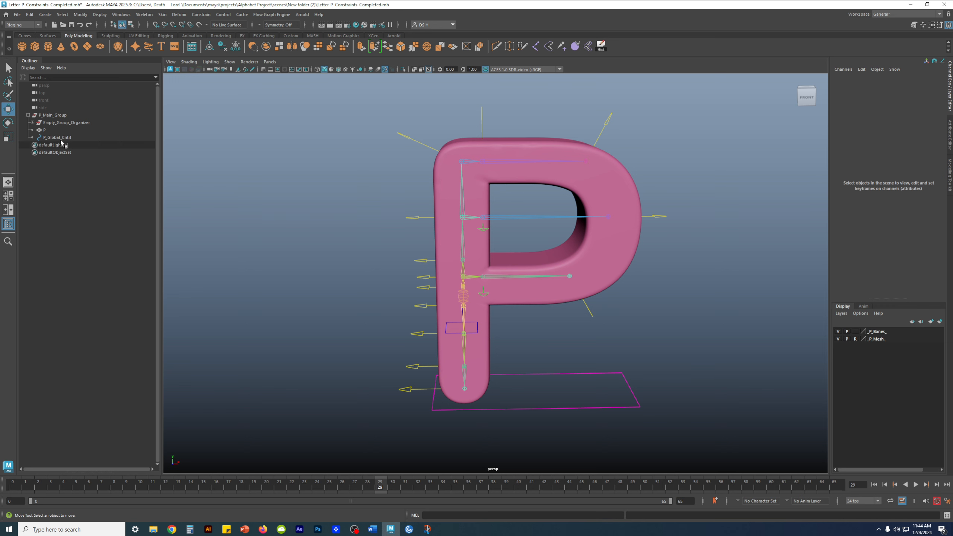
{"action": "left_click", "coordinate": [60, 115]}
{"action": "left_click", "coordinate": [74, 123]}
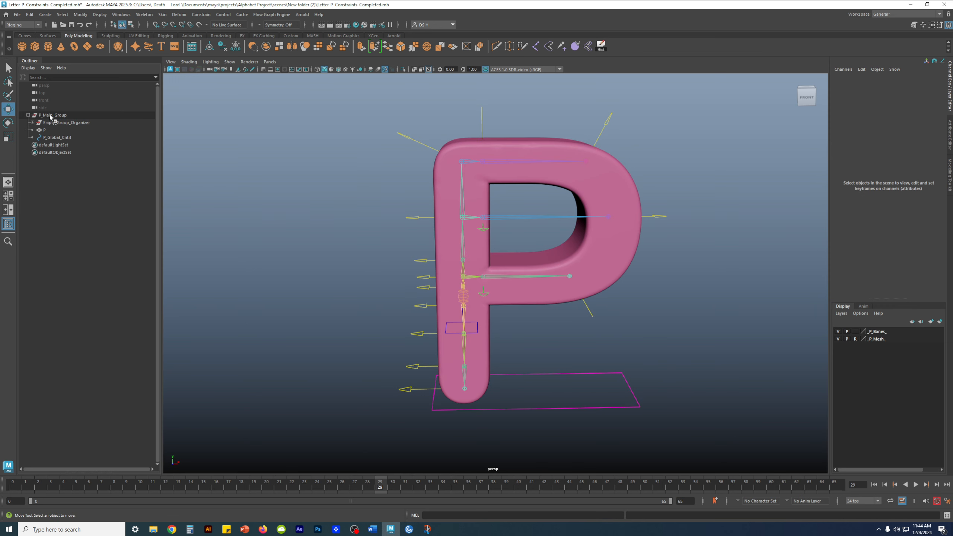
{"action": "left_click", "coordinate": [66, 114]}
{"action": "left_click", "coordinate": [61, 248]}
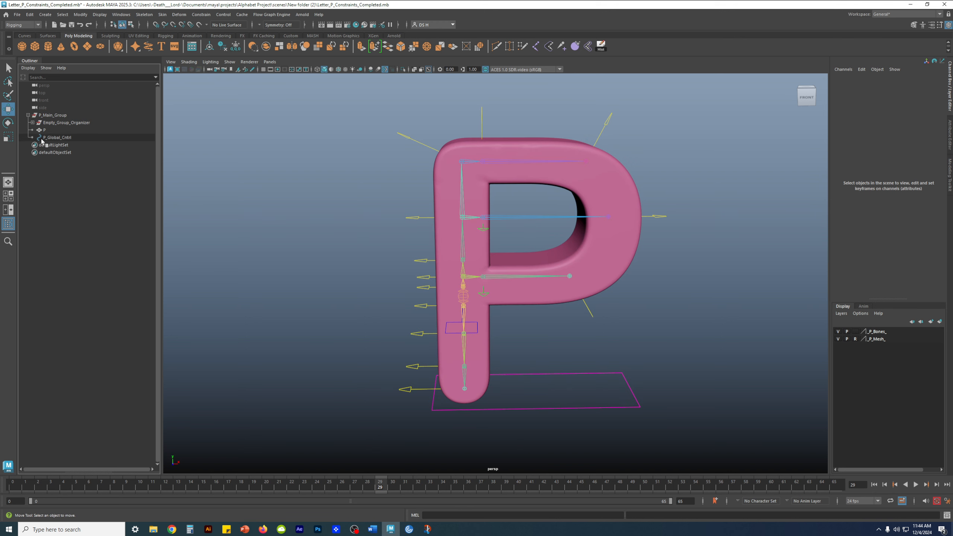
{"action": "left_click", "coordinate": [33, 122]}
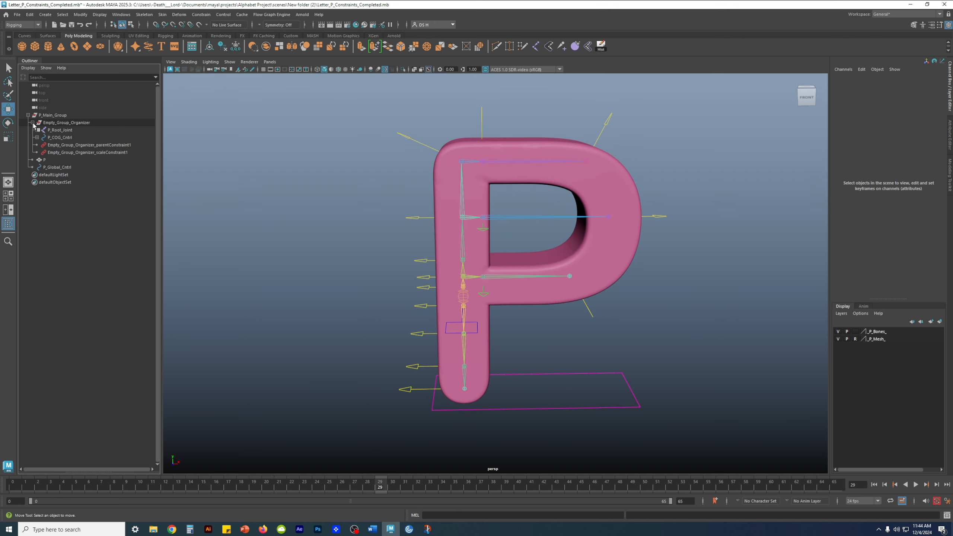
{"action": "left_click", "coordinate": [73, 146]}
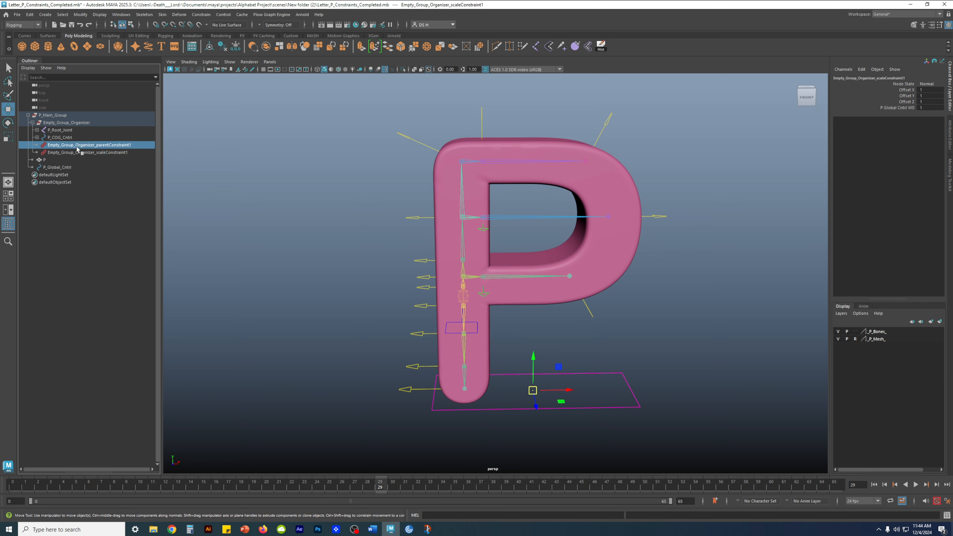
{"action": "left_click", "coordinate": [77, 152]}
{"action": "left_click", "coordinate": [61, 218]}
{"action": "left_click", "coordinate": [58, 167]}
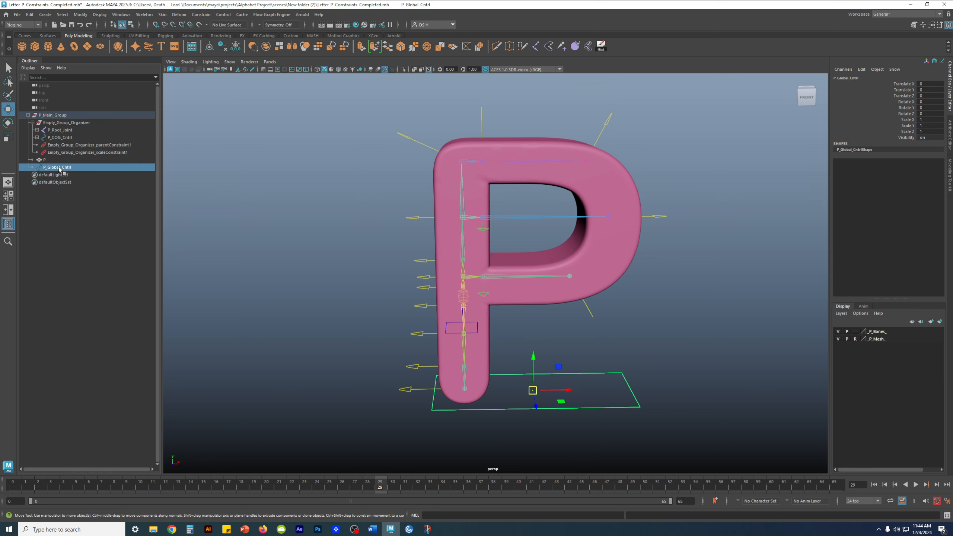
{"action": "left_click", "coordinate": [66, 123]}
{"action": "left_click", "coordinate": [33, 123]}
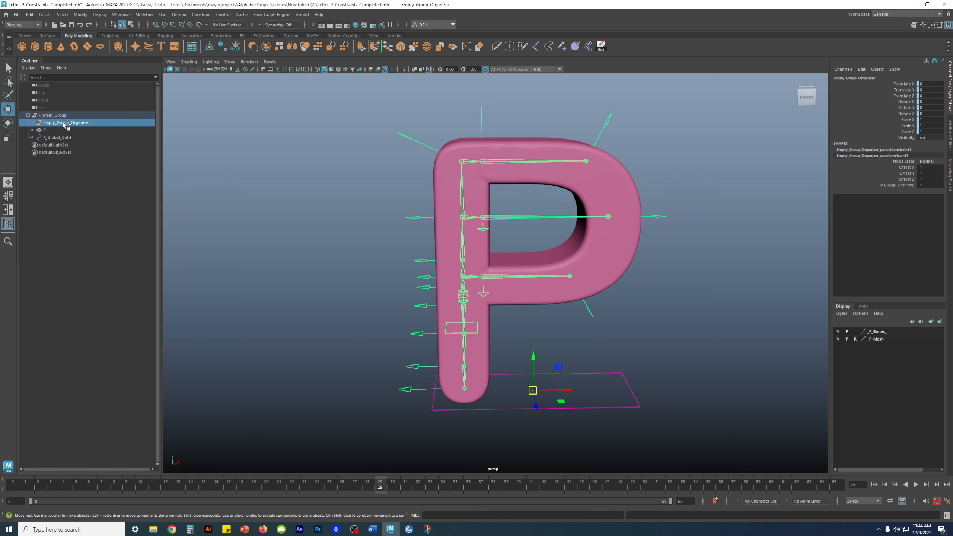
{"action": "left_click", "coordinate": [51, 267]}
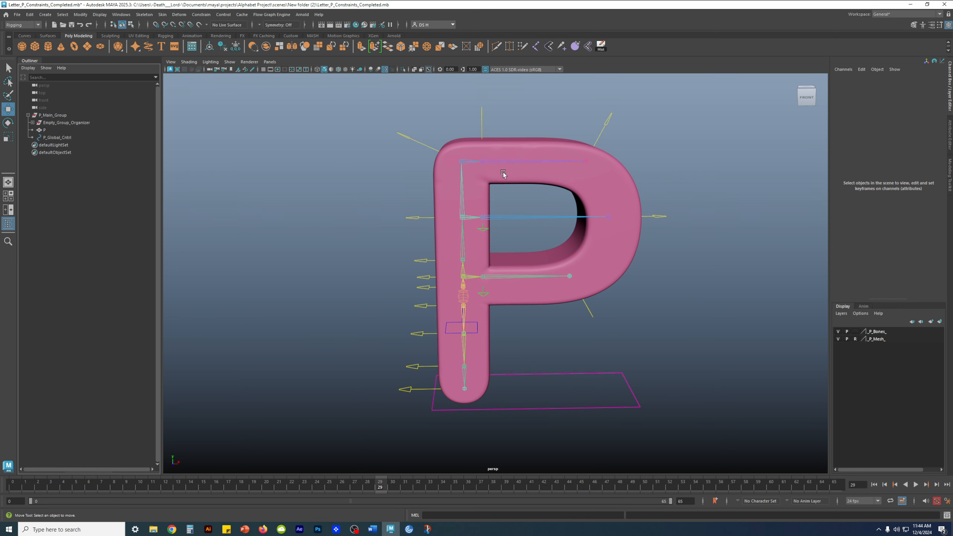